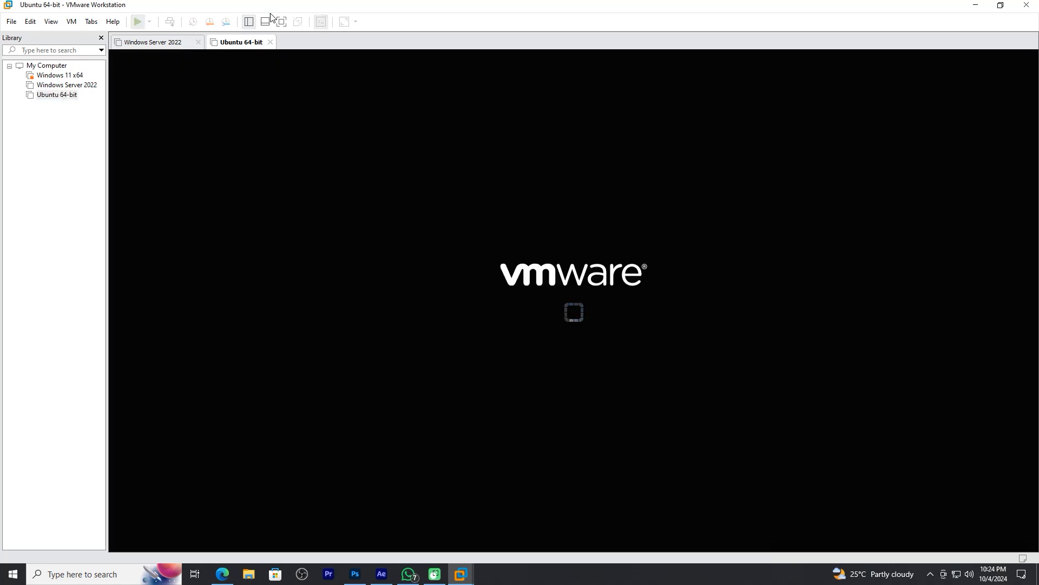
# Show the Ubuntu virtual machine in full screen and log in to the listed user account with its password
pyautogui.click(281, 22)
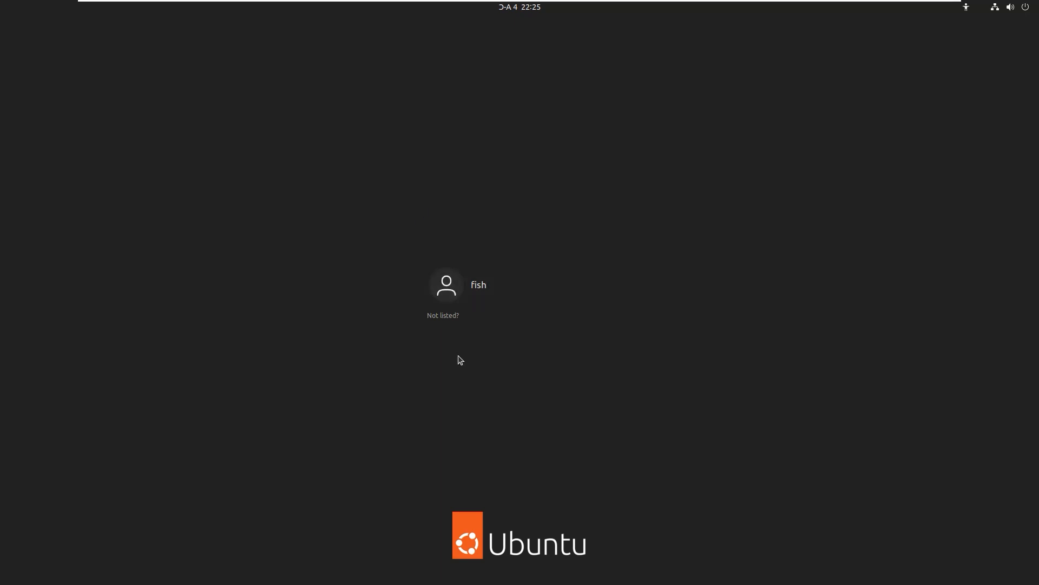
pyautogui.click(482, 302)
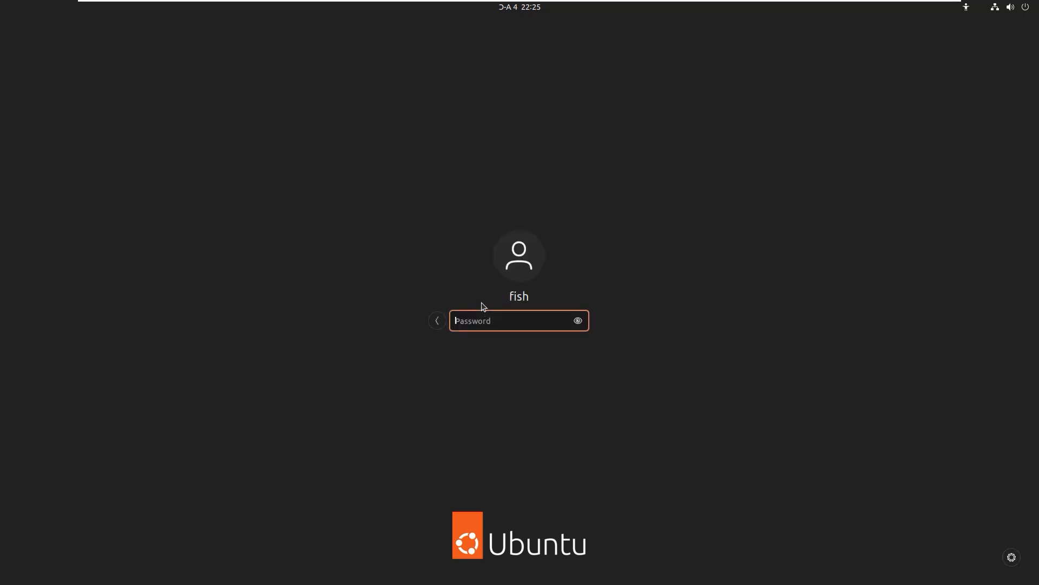
pyautogui.write('***')
pyautogui.press('Return')
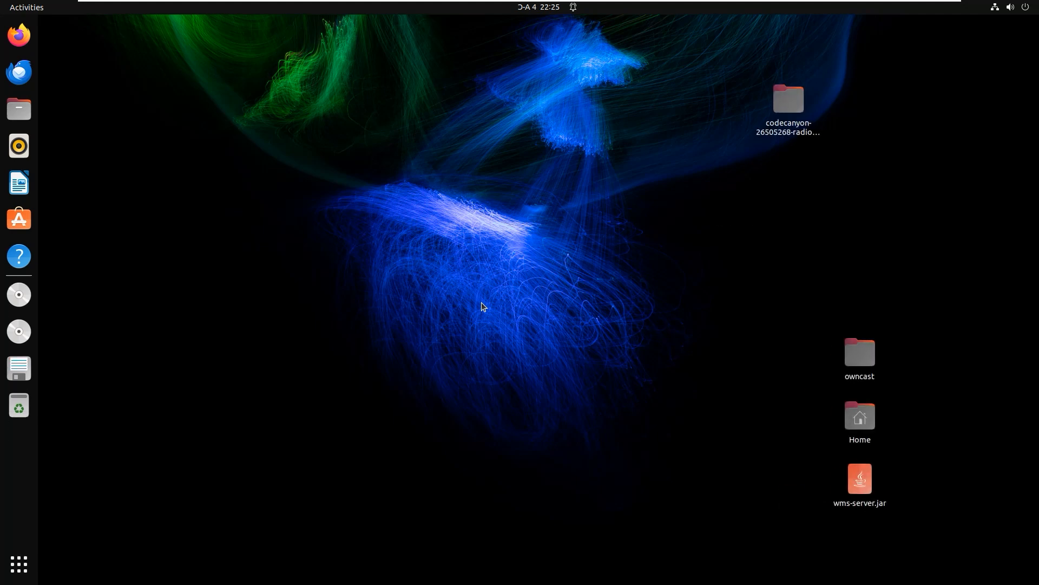
# Open Firefox and load the Owncast Admin page at 192.168.118.128:8080/admin/
pyautogui.rightClick(323, 221)
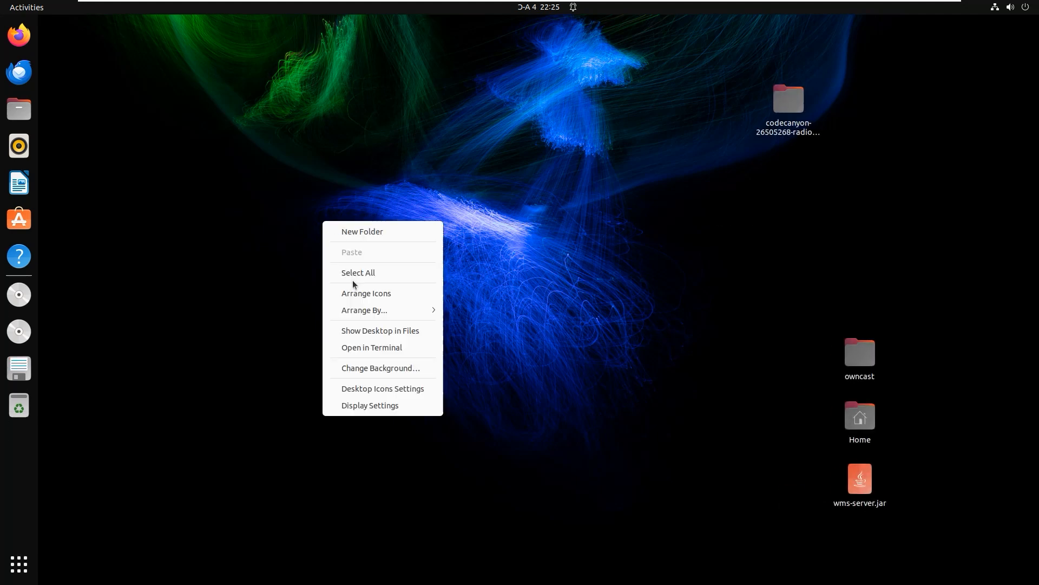
pyautogui.click(225, 169)
pyautogui.click(18, 36)
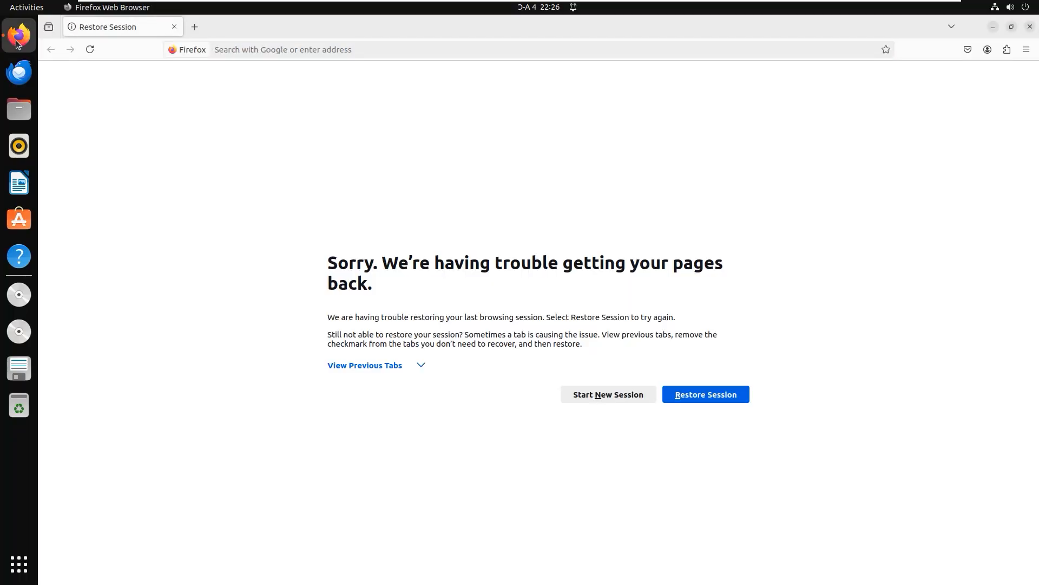
pyautogui.click(254, 51)
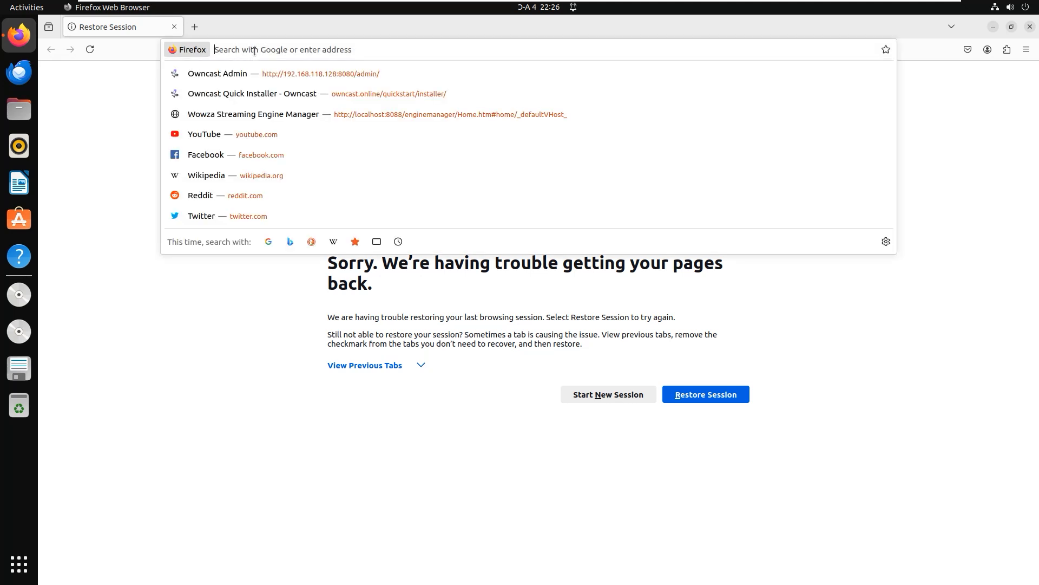
pyautogui.click(297, 77)
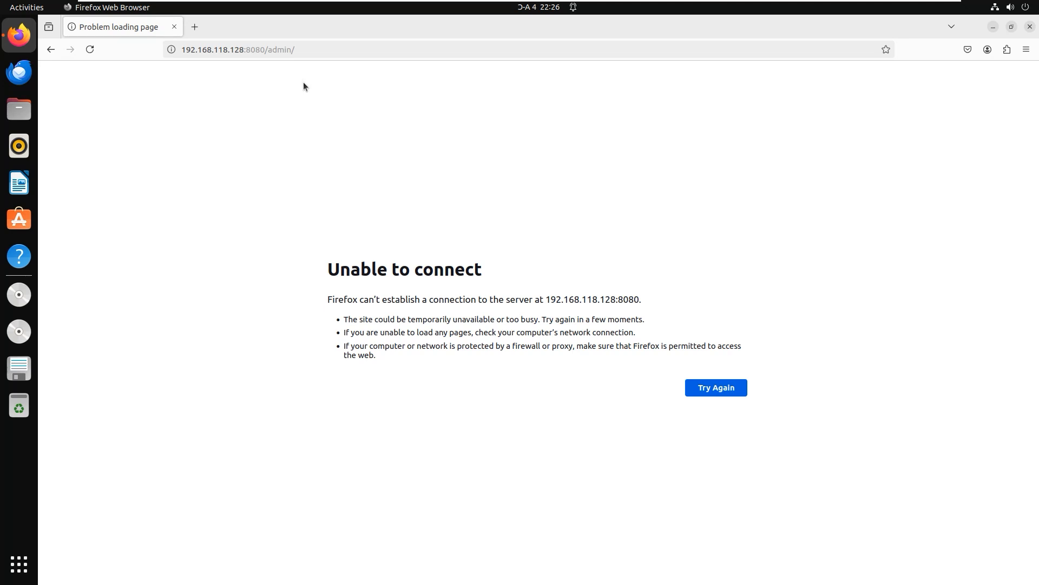
# Reduce the browser window to uncover the desktop and open a terminal in the Desktop folder
pyautogui.click(1011, 28)
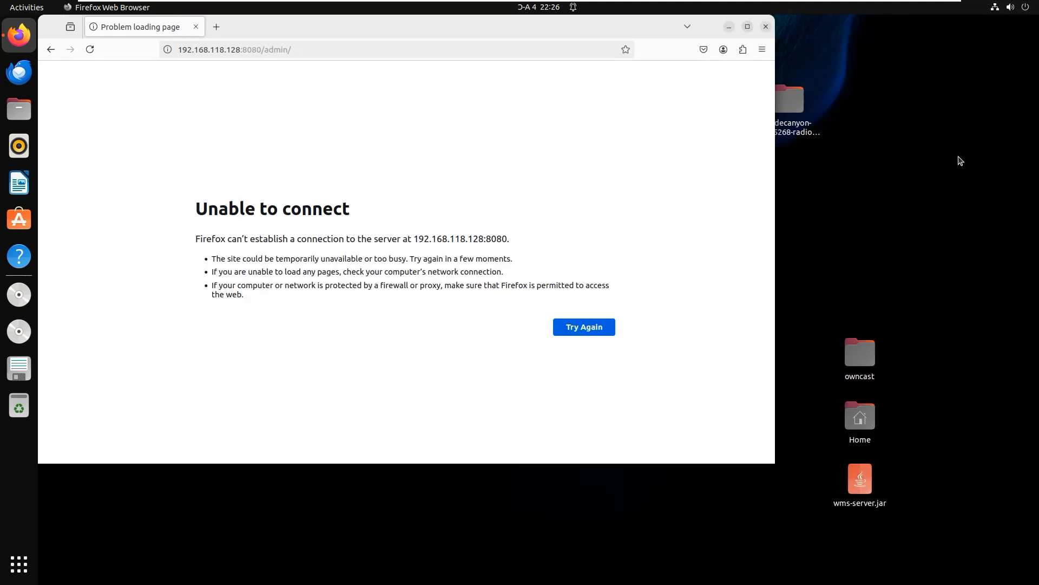
pyautogui.rightClick(959, 160)
pyautogui.click(908, 284)
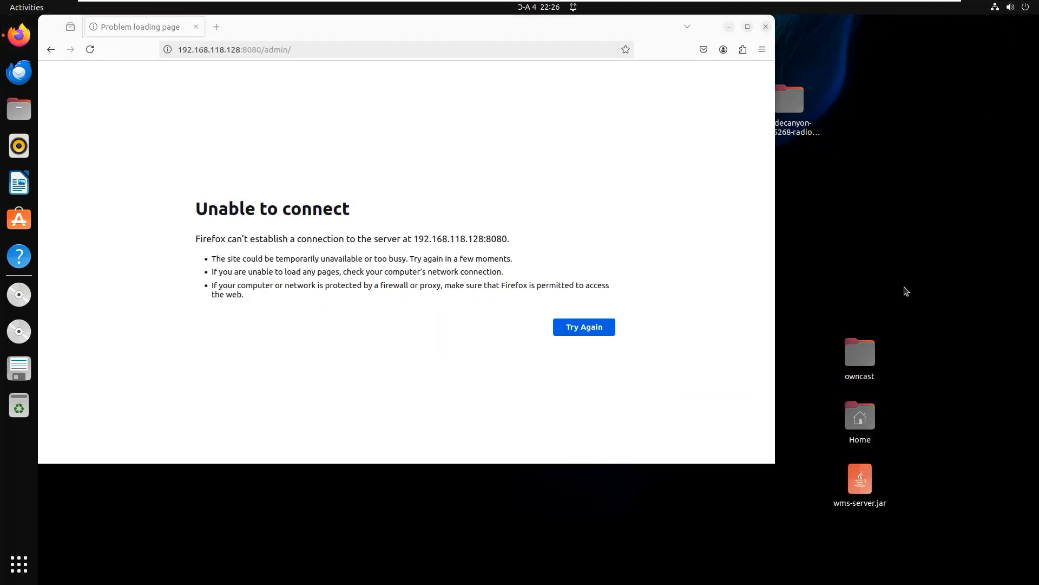
pyautogui.moveTo(306, 62); pyautogui.dragTo(614, 216)
pyautogui.click(732, 203)
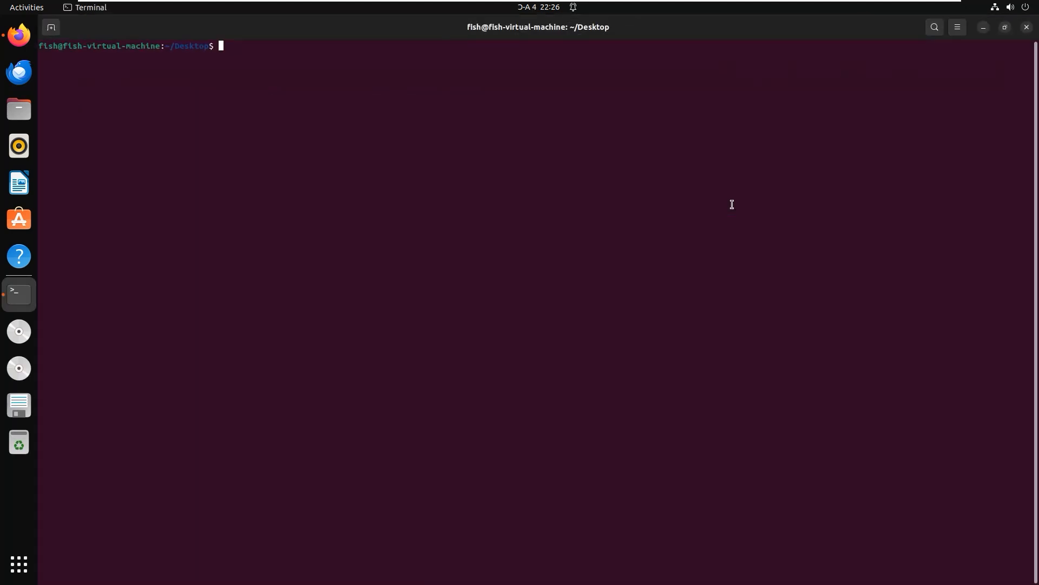
# Start a root shell with sudo -s, authenticating with the account password
pyautogui.write('sudo -s')
pyautogui.press('Return')
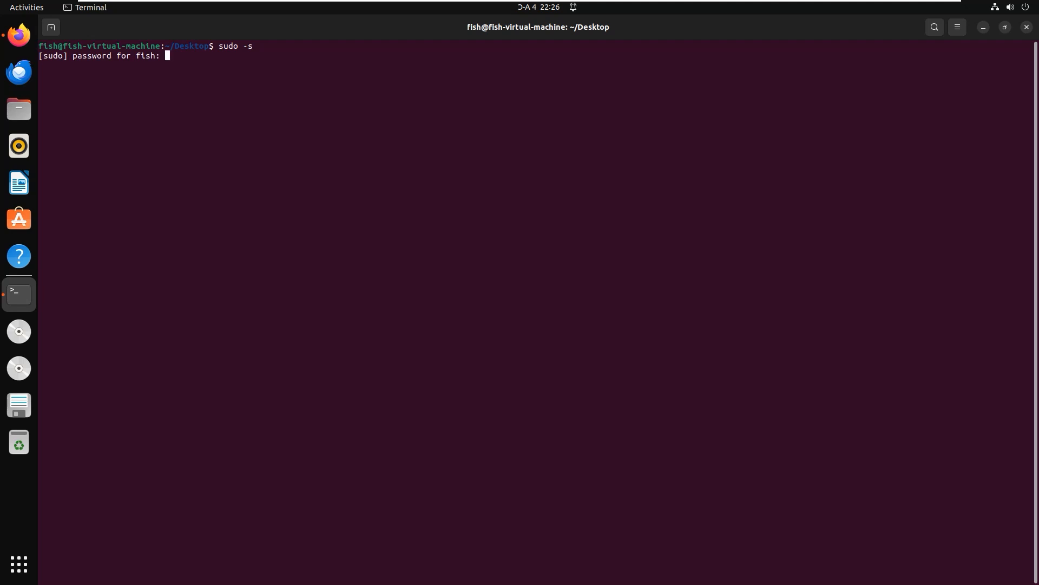
pyautogui.press('Return')
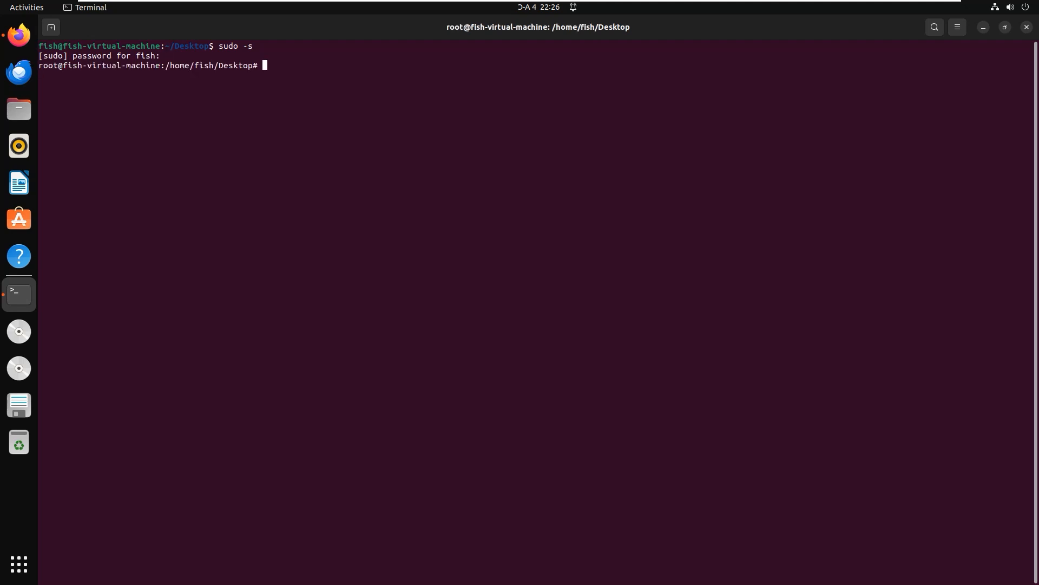
# Change into the owncast directory and start the Owncast server with ./owncast
pyautogui.write('cd owncast')
pyautogui.press('Return')
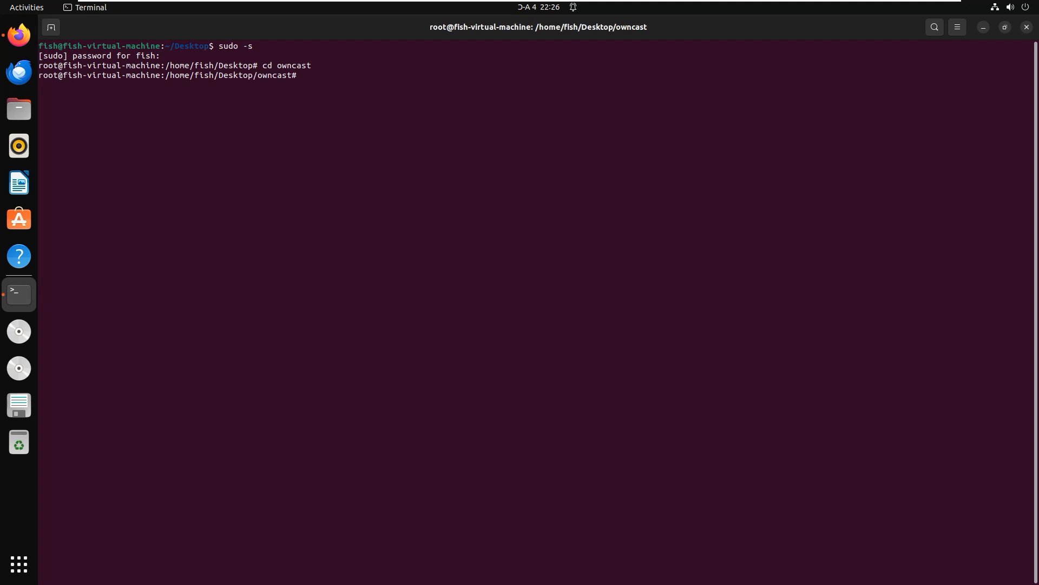
pyautogui.write('./owncast')
pyautogui.press('Return')
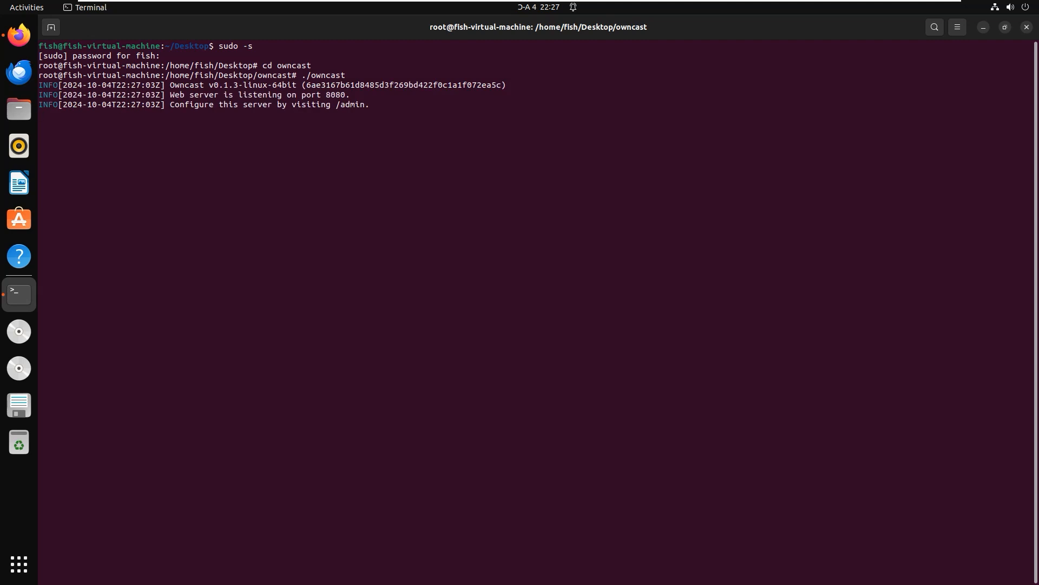
# Switch to Firefox, reload the Owncast admin page and sign in with the prefilled admin credentials
pyautogui.click(19, 35)
pyautogui.click(89, 50)
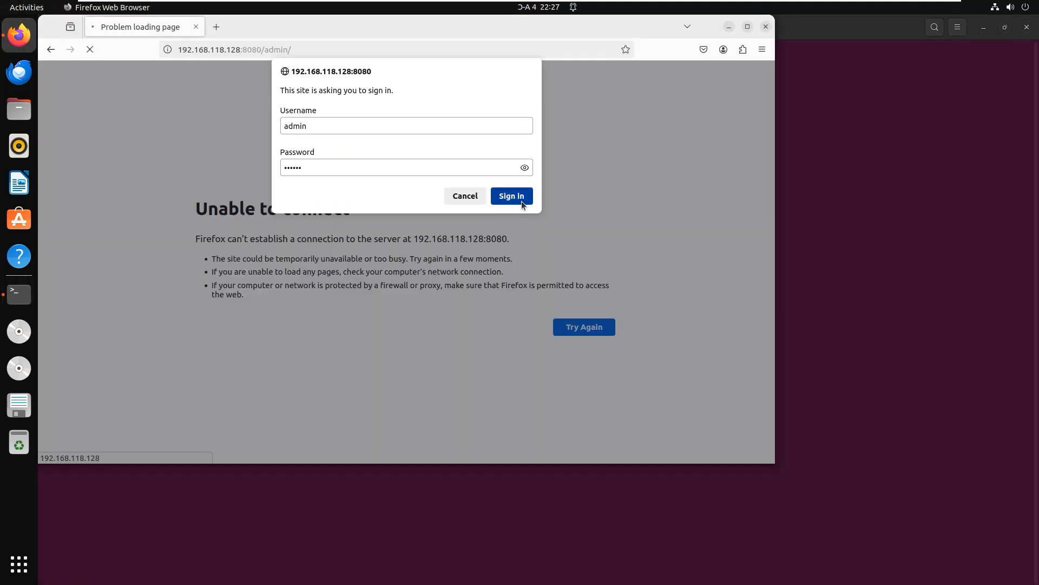
pyautogui.click(521, 203)
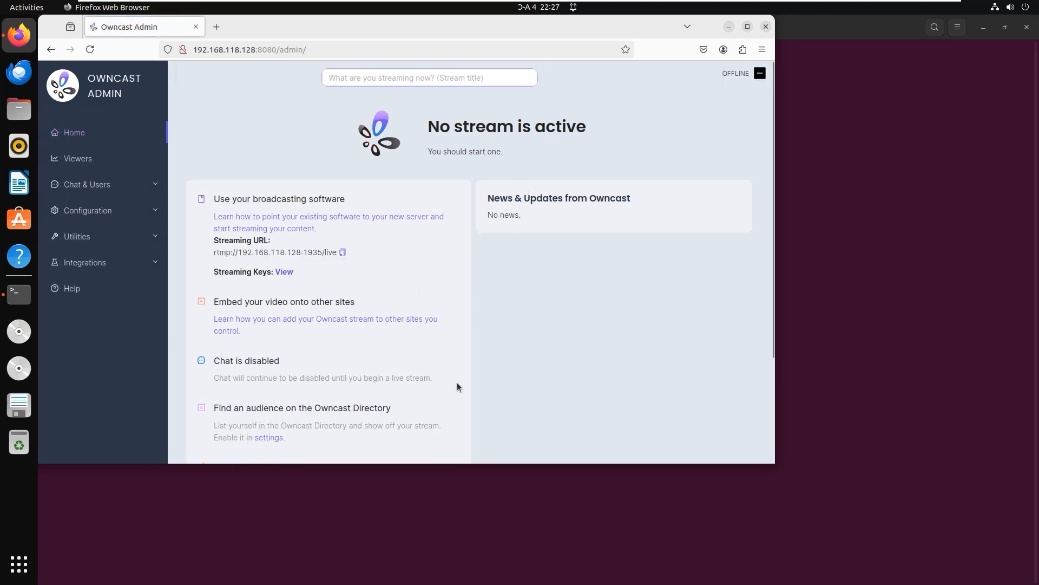
# Copy the RTMP streaming URL, and in the server configuration reveal the admin password
pyautogui.click(342, 252)
pyautogui.click(285, 272)
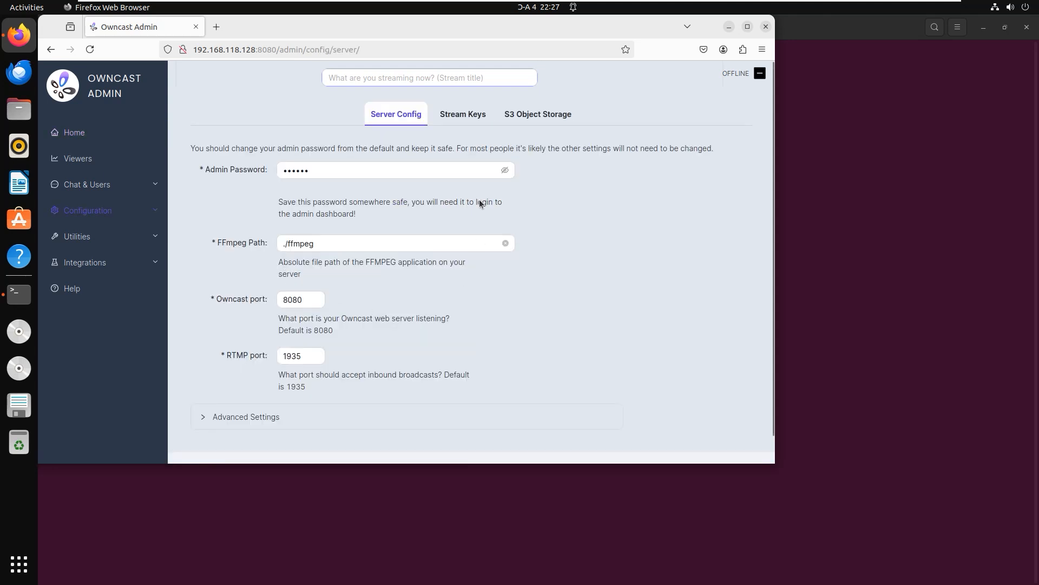
pyautogui.click(505, 172)
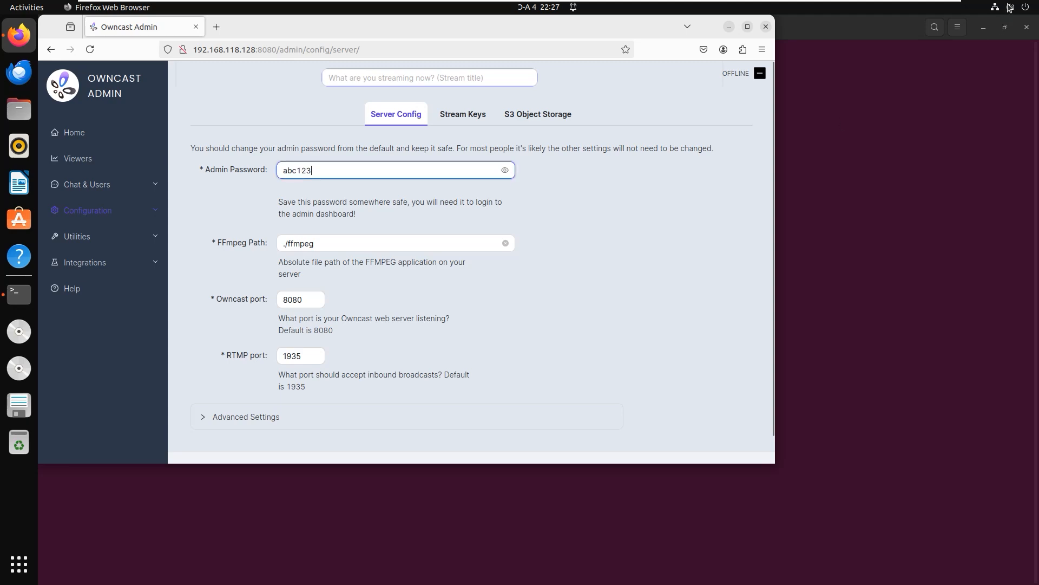
# Minimize the virtual machine and launch OBS Studio on the Windows host
pyautogui.click(916, 8)
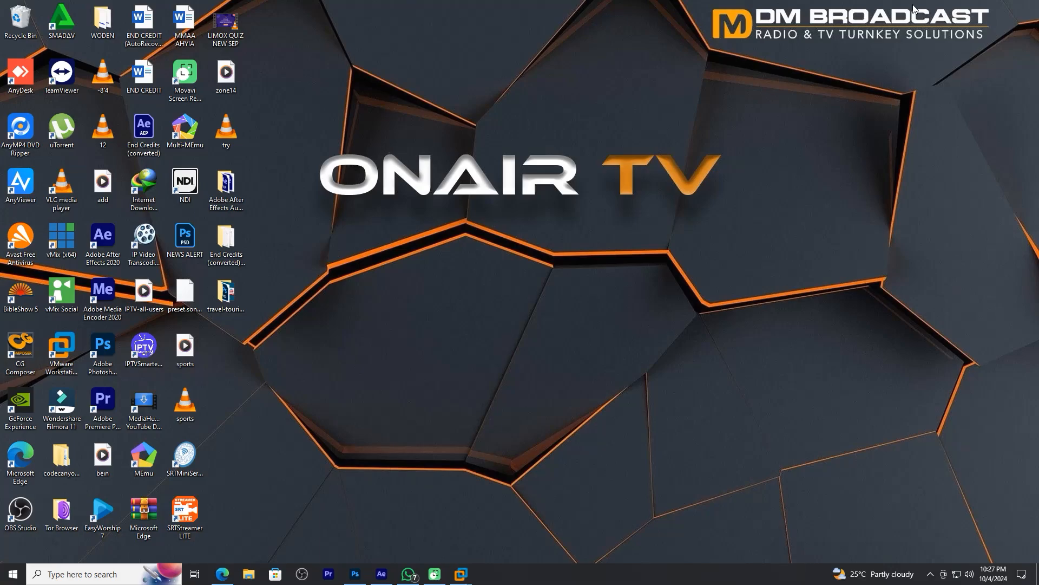
pyautogui.click(305, 572)
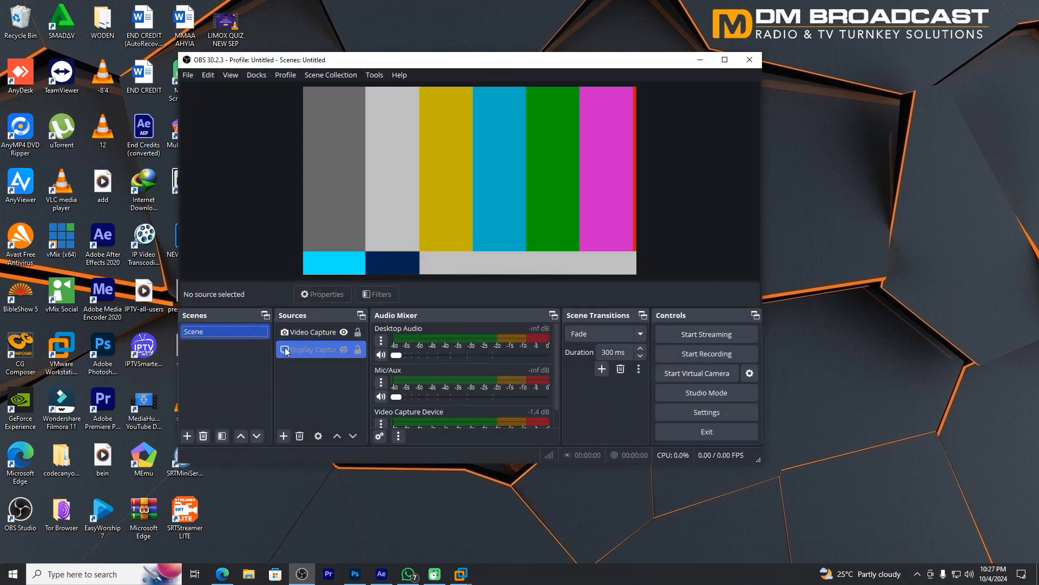
# In the properties of the Video Capture Device source, set the device to NDI Webcam Video 1
pyautogui.click(307, 330)
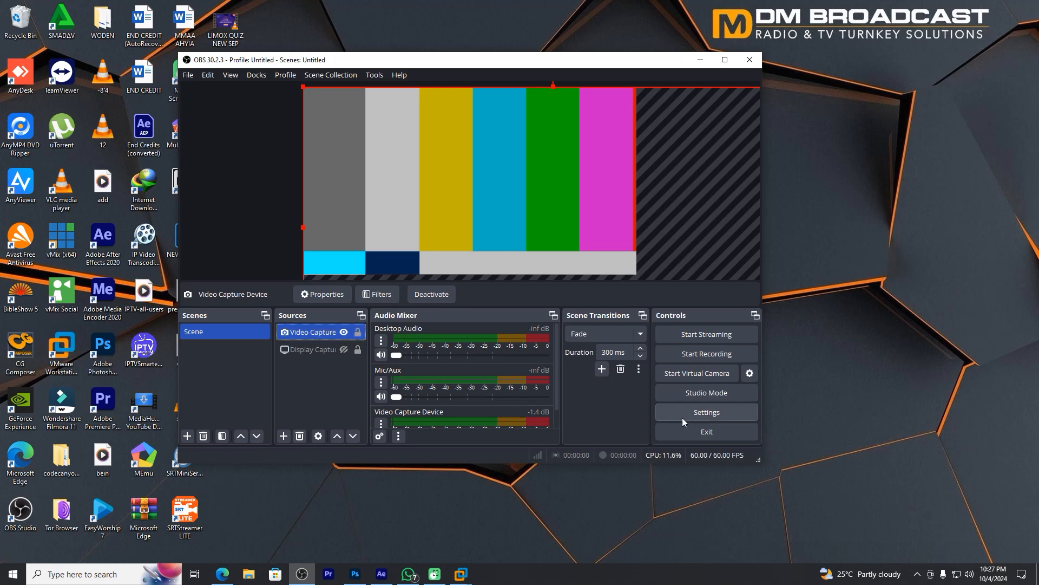
pyautogui.click(917, 574)
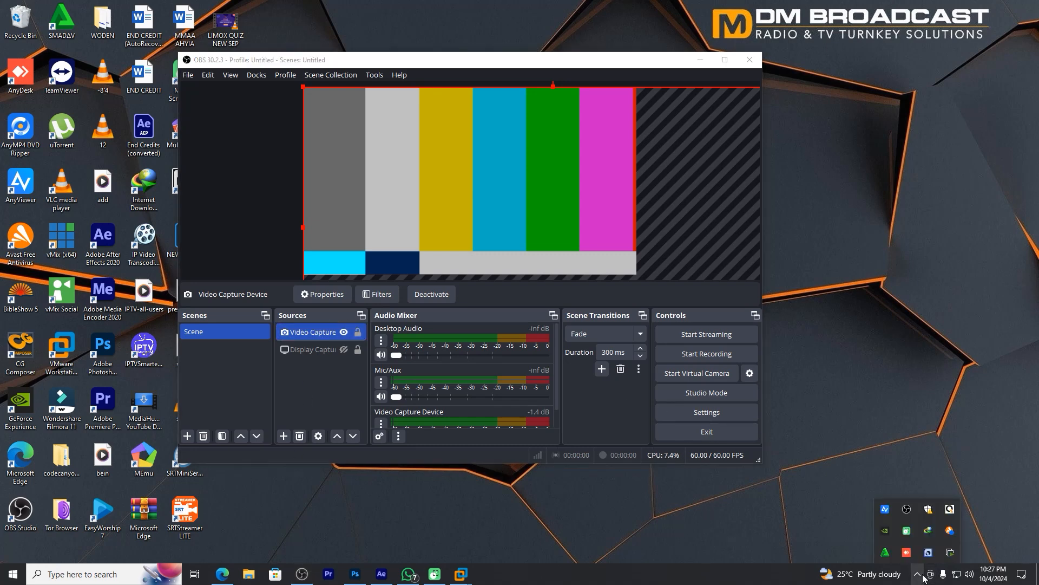
pyautogui.click(298, 348)
pyautogui.click(314, 297)
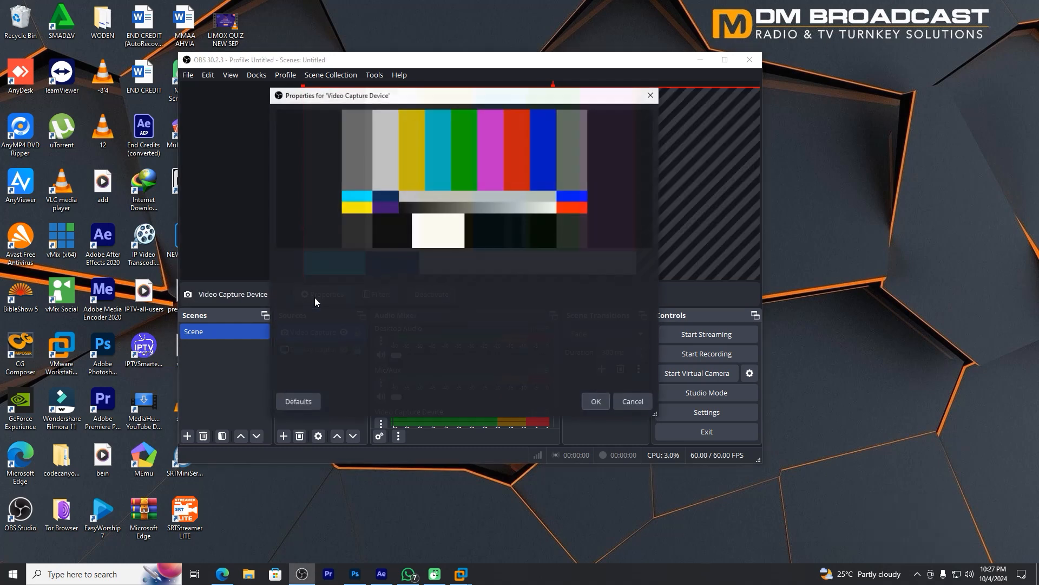
pyautogui.click(391, 264)
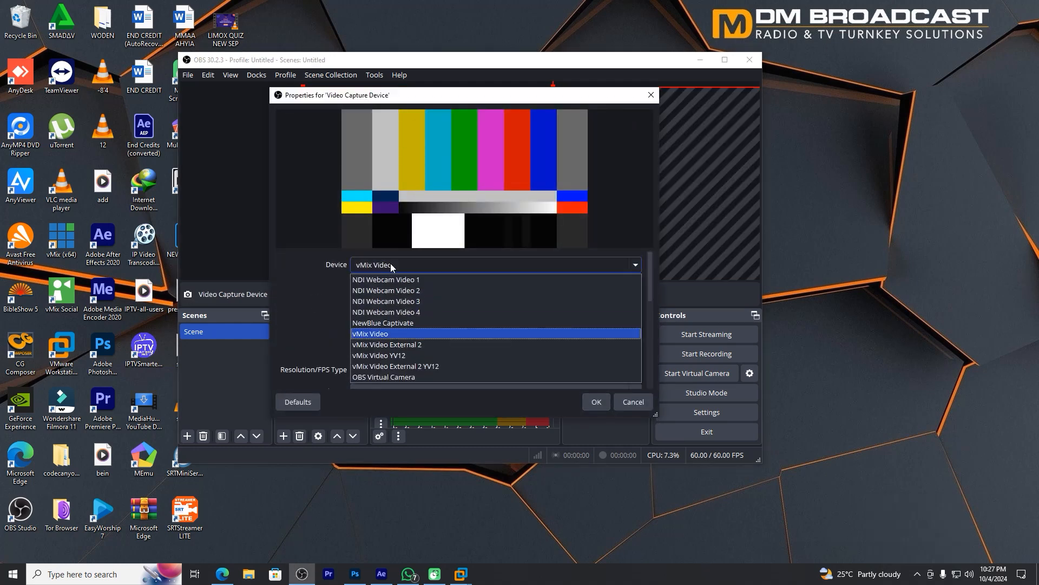
pyautogui.click(395, 279)
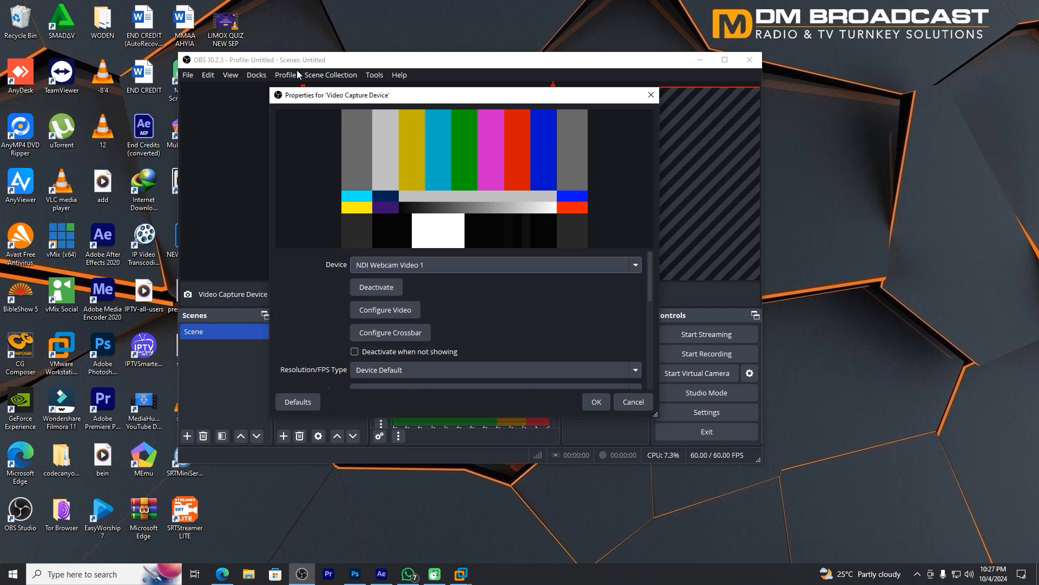
# Move the OBS windows clear of the desktop icons and launch Webcam from NDI Tools
pyautogui.moveTo(299, 97); pyautogui.dragTo(341, 103)
pyautogui.moveTo(338, 65); pyautogui.dragTo(393, 75)
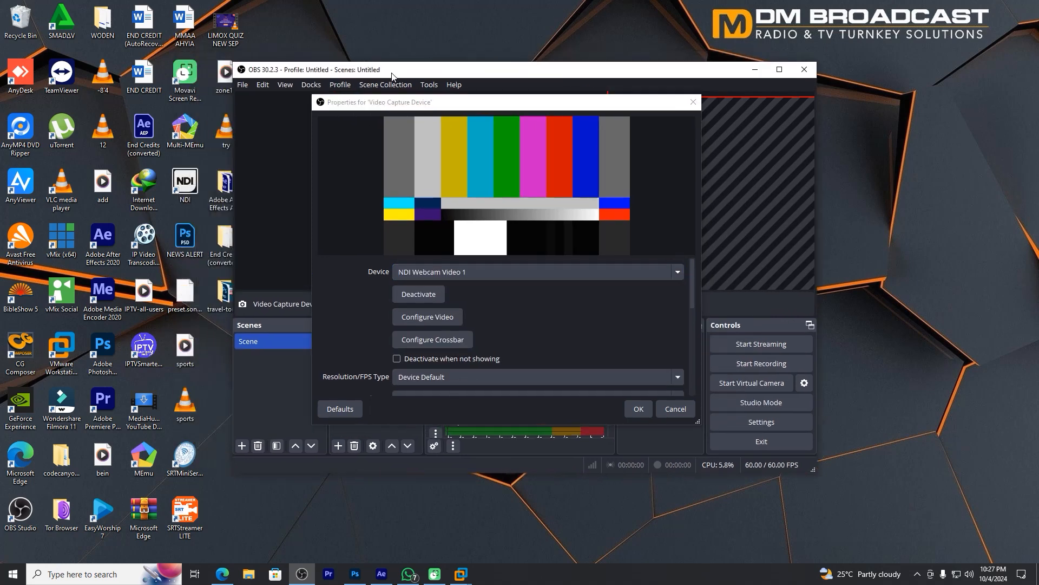
pyautogui.doubleClick(185, 188)
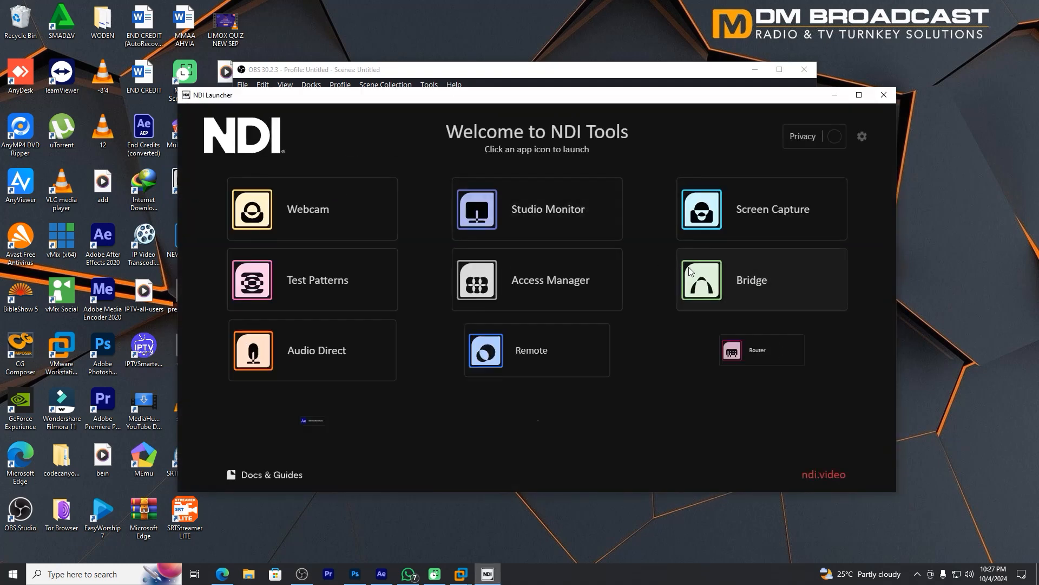
pyautogui.click(314, 225)
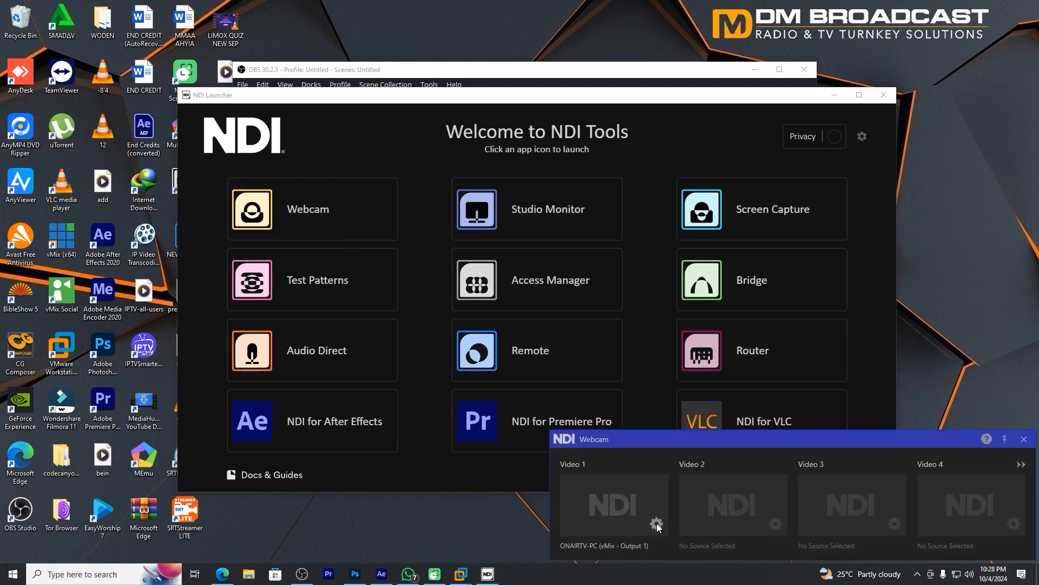
# Set the NDI Webcam's Video 1 source to XPlayout - NDI Renderer output from ONAIRTV-PC, and clear the NDI windows away
pyautogui.click(658, 523)
pyautogui.moveTo(688, 441)
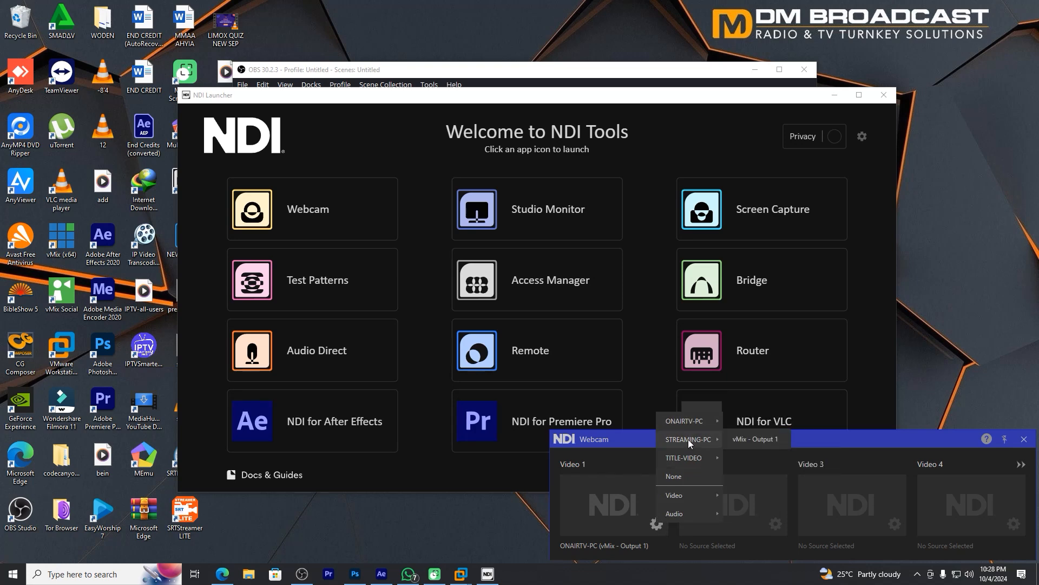
pyautogui.moveTo(696, 419)
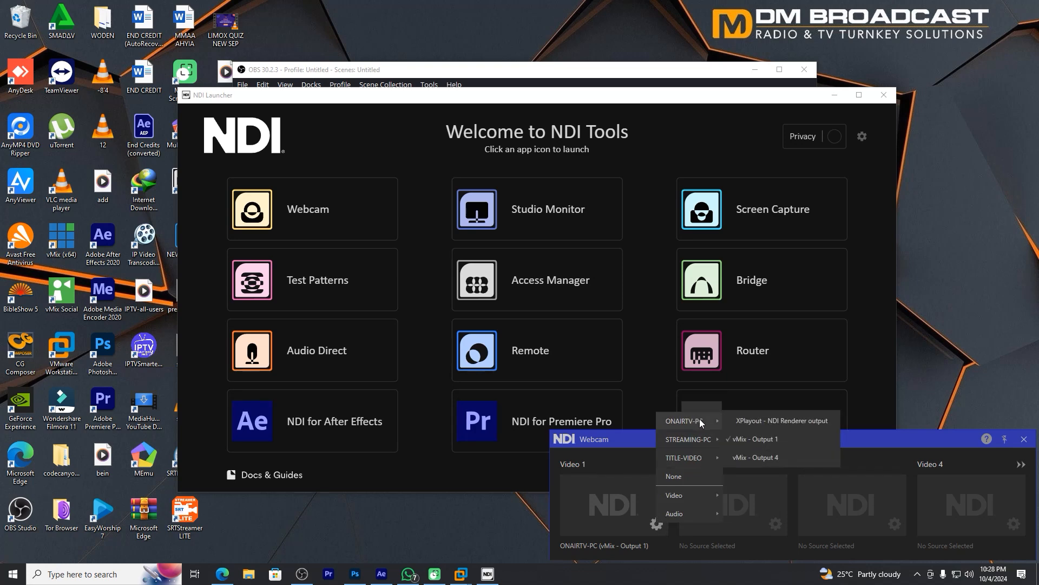
pyautogui.click(746, 421)
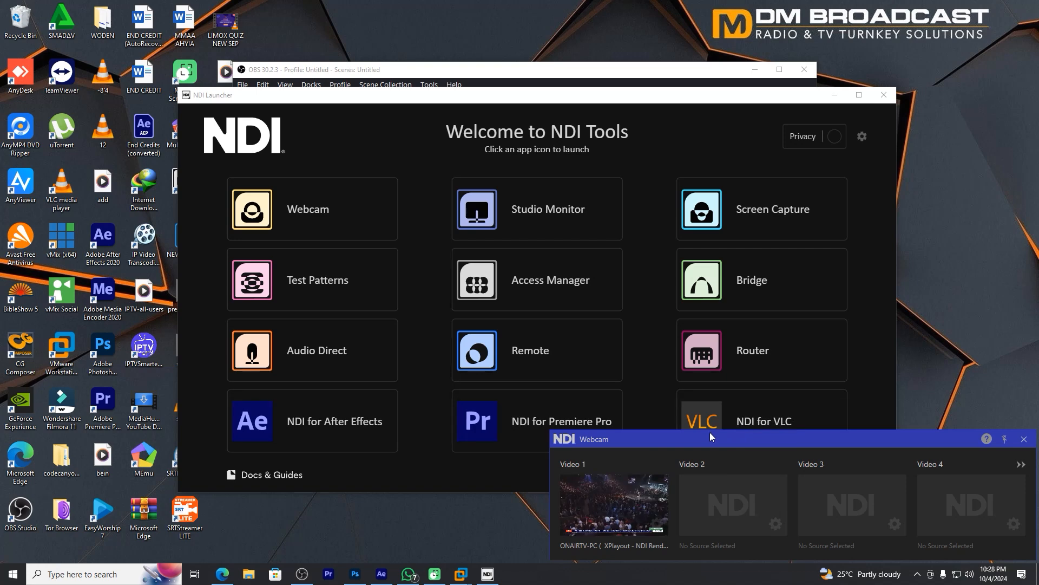
pyautogui.click(1024, 440)
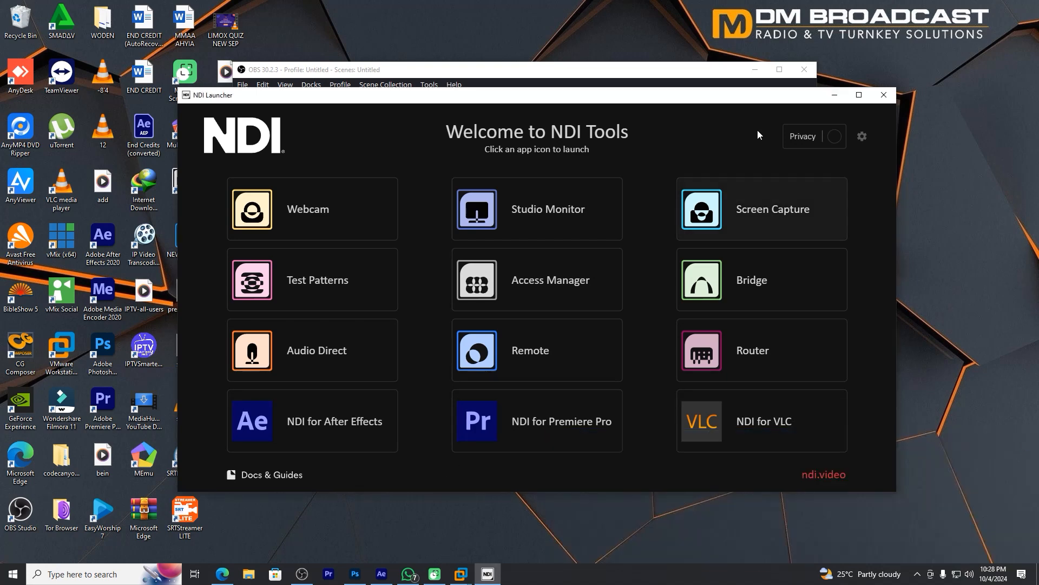
pyautogui.click(834, 95)
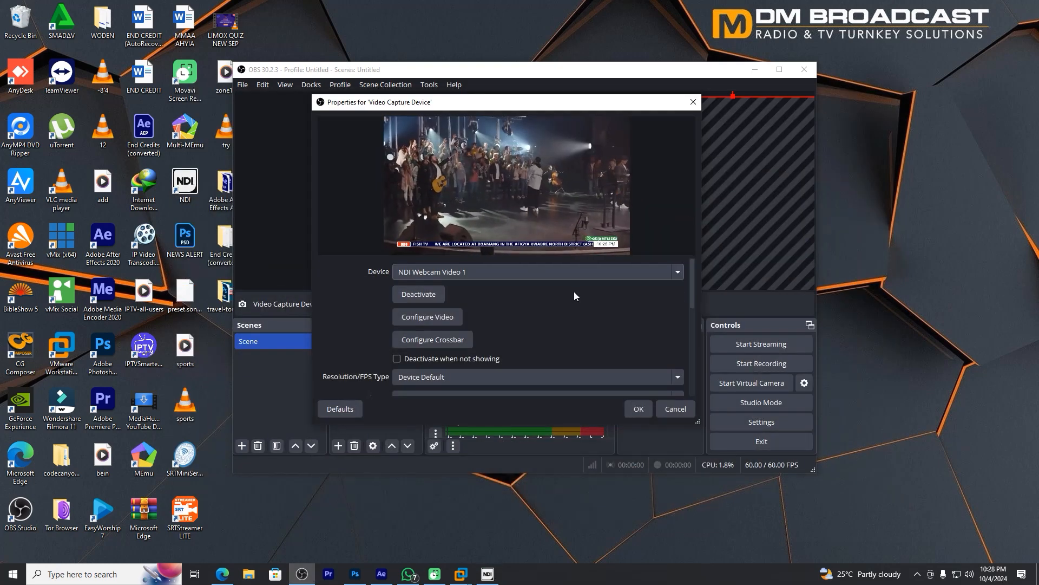
# Set the Video Capture Device's audio device to Webcam 1 (NDI Webcam Audio), and resize the source to fill the canvas
pyautogui.scroll(-1, 644, 365)
pyautogui.scroll(-6, 645, 341)
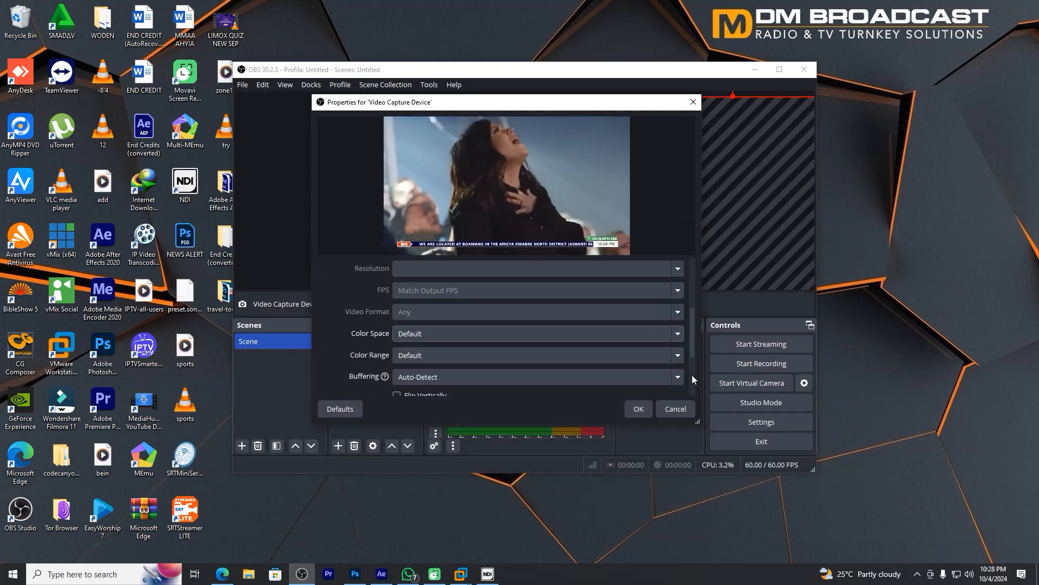
pyautogui.click(454, 383)
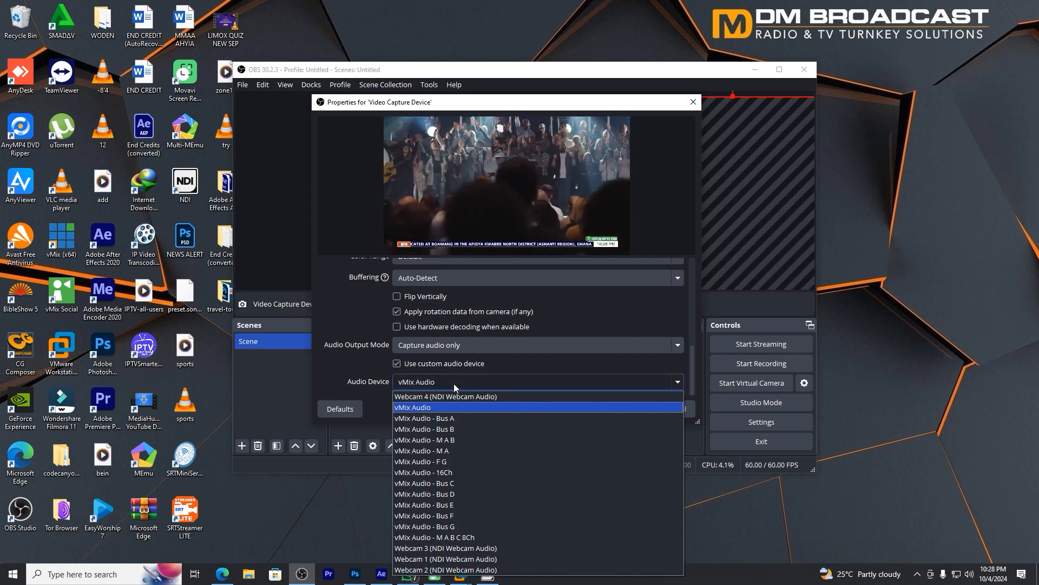
pyautogui.click(467, 559)
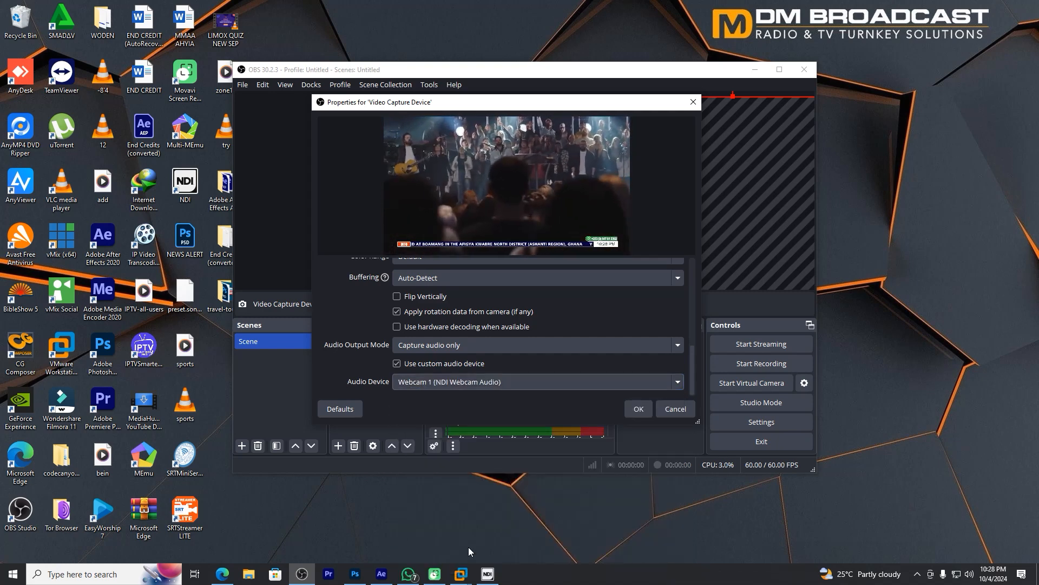
pyautogui.click(639, 406)
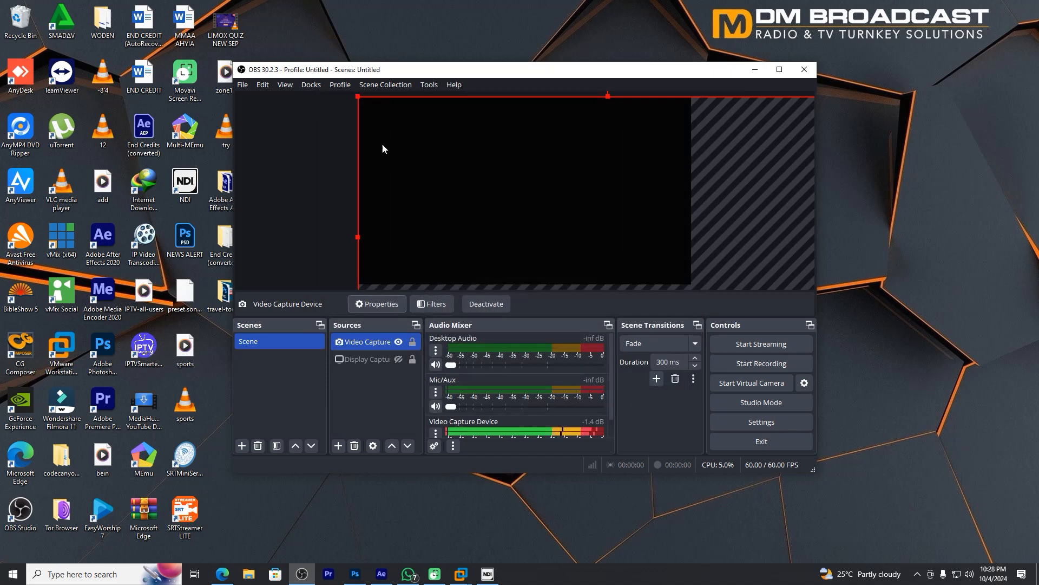
pyautogui.moveTo(357, 97); pyautogui.dragTo(424, 135)
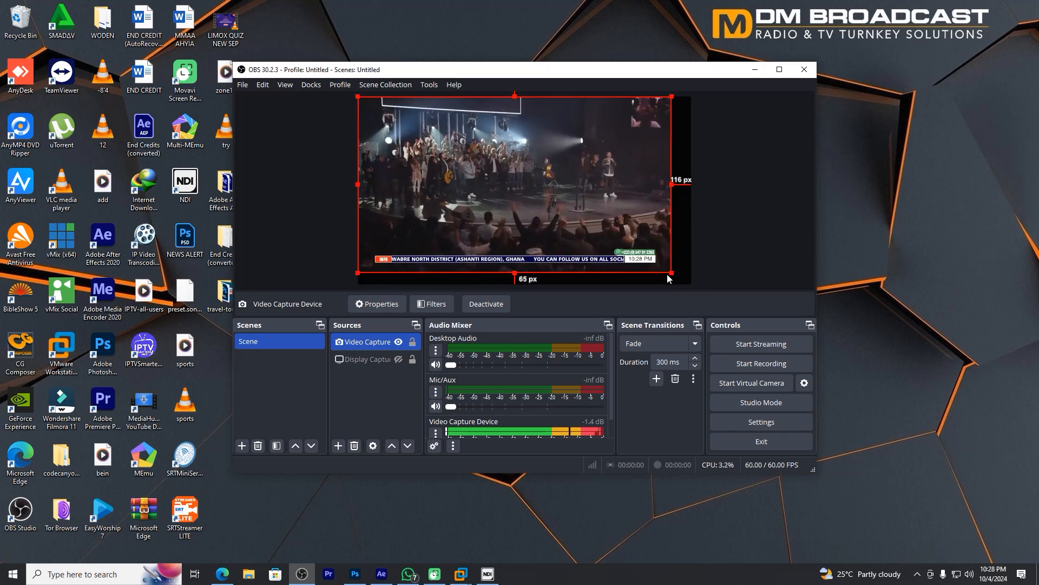
pyautogui.moveTo(667, 271); pyautogui.dragTo(686, 281)
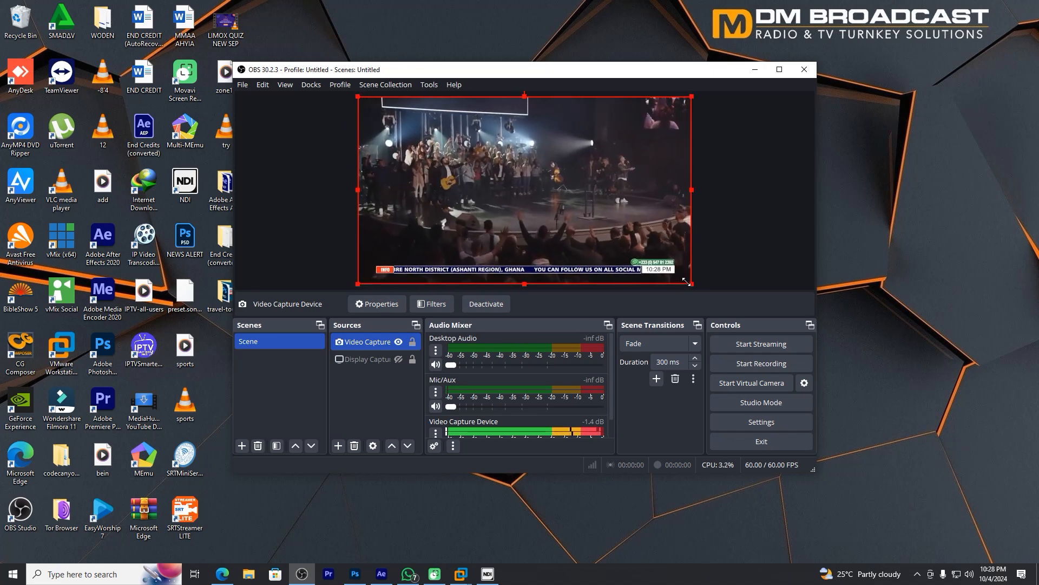
# Open the stream settings and clear the server address of the custom service
pyautogui.click(758, 422)
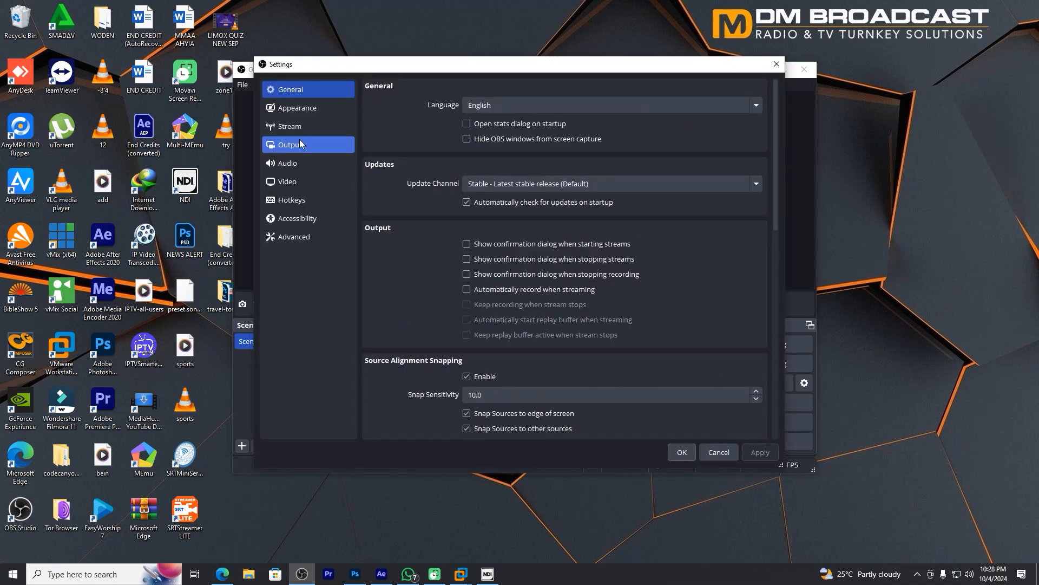
pyautogui.click(307, 109)
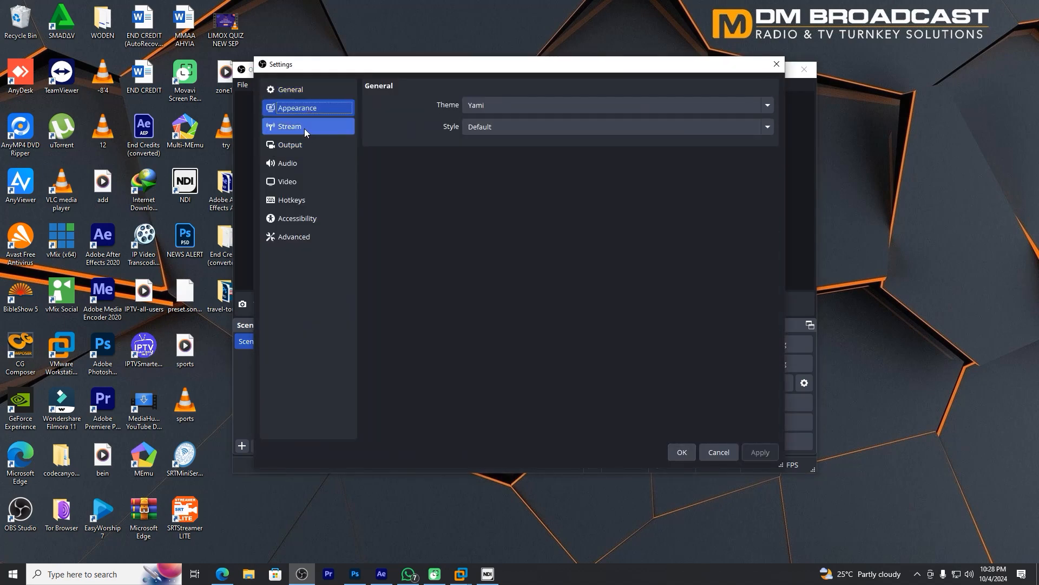
pyautogui.click(304, 125)
pyautogui.click(303, 144)
pyautogui.click(301, 127)
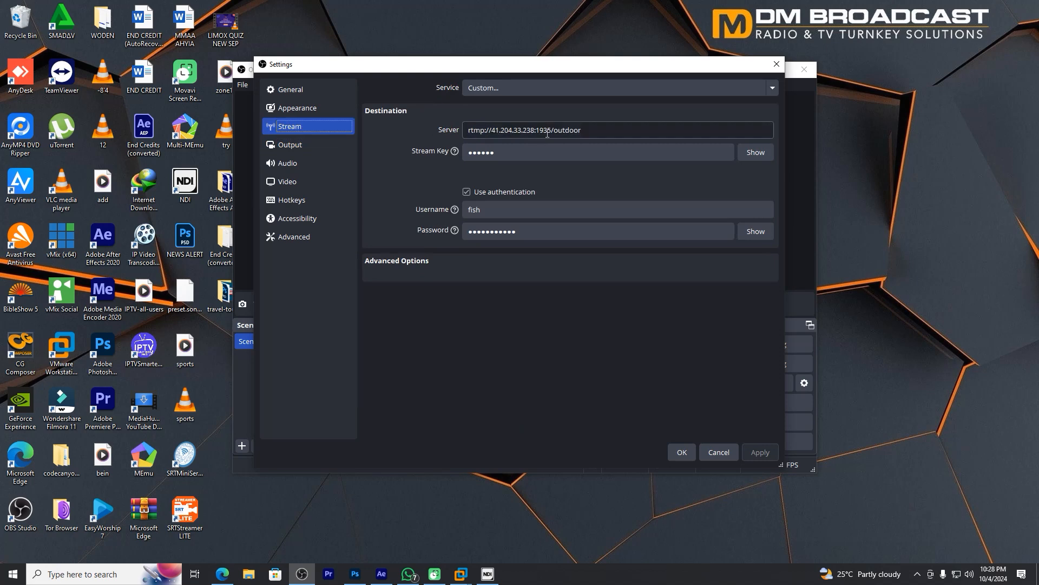
pyautogui.moveTo(608, 126); pyautogui.dragTo(386, 128)
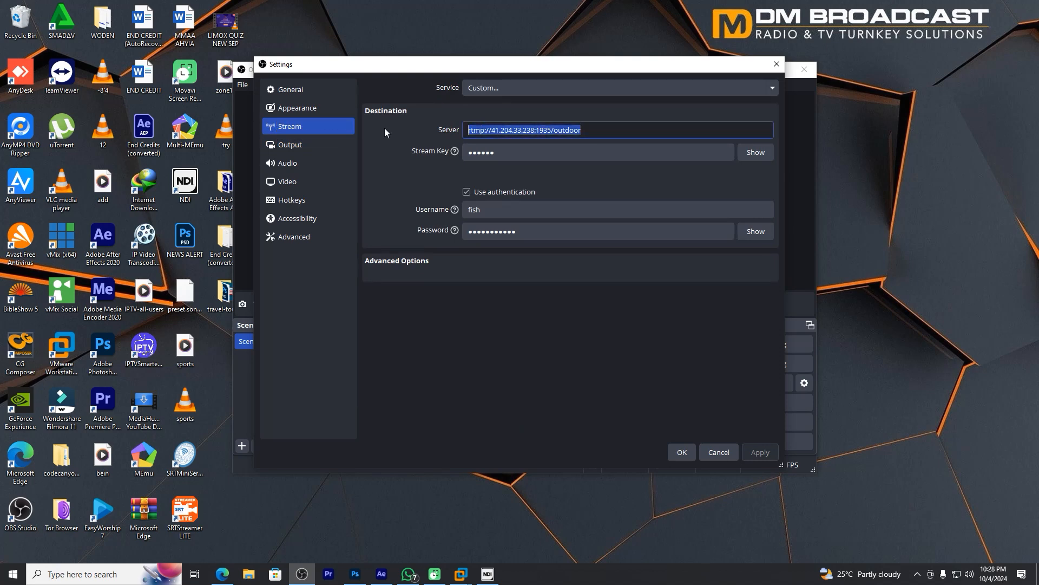
pyautogui.write('Niger state in mourning')
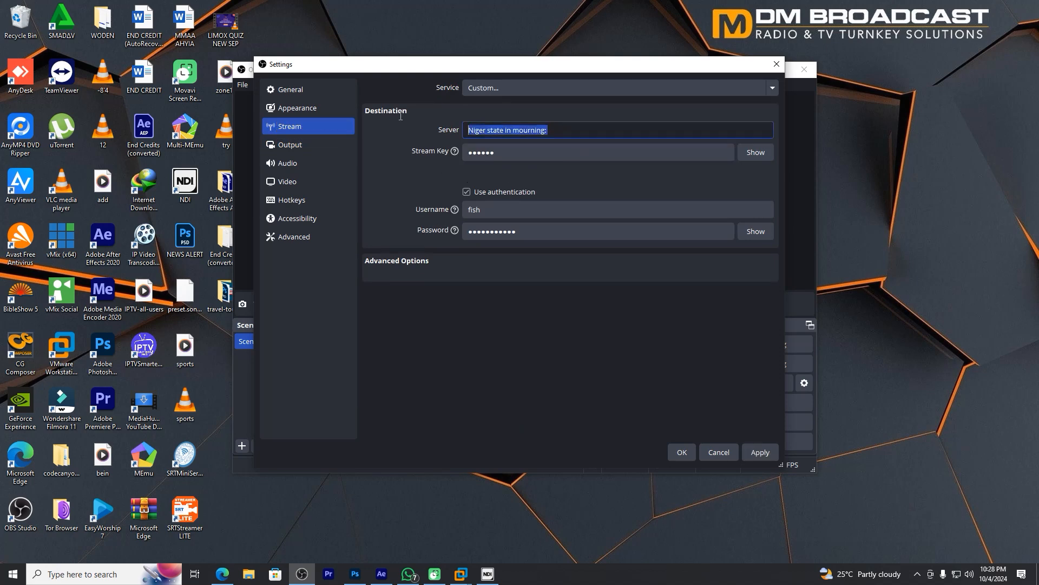
pyautogui.hotkey('ctrl', 'a')
pyautogui.press('BackSpace')
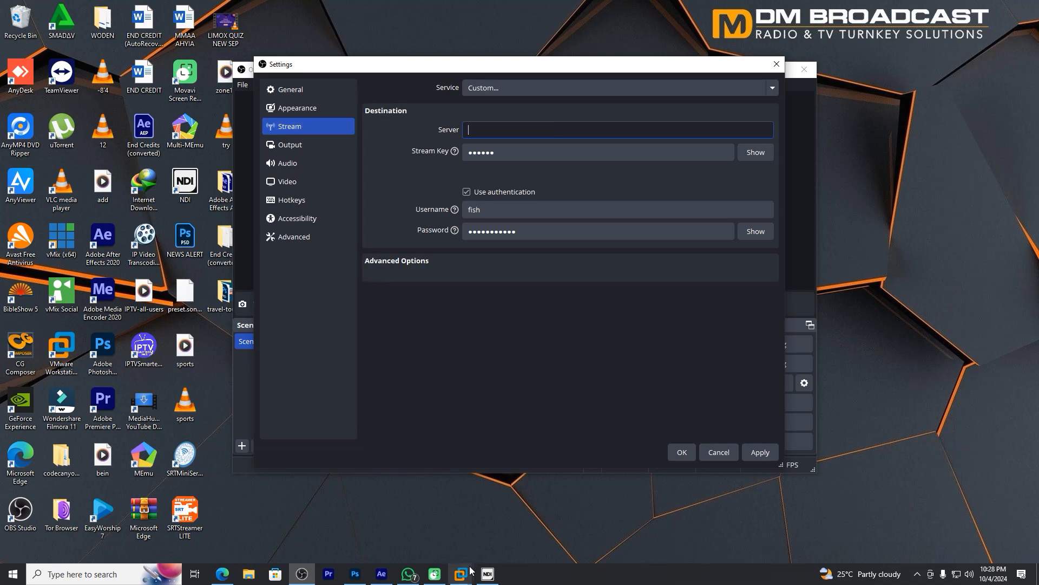
# Copy the streaming URL from the Owncast admin home page in the Ubuntu 64-bit virtual machine, and return to OBS Studio
pyautogui.moveTo(463, 573)
pyautogui.click(488, 512)
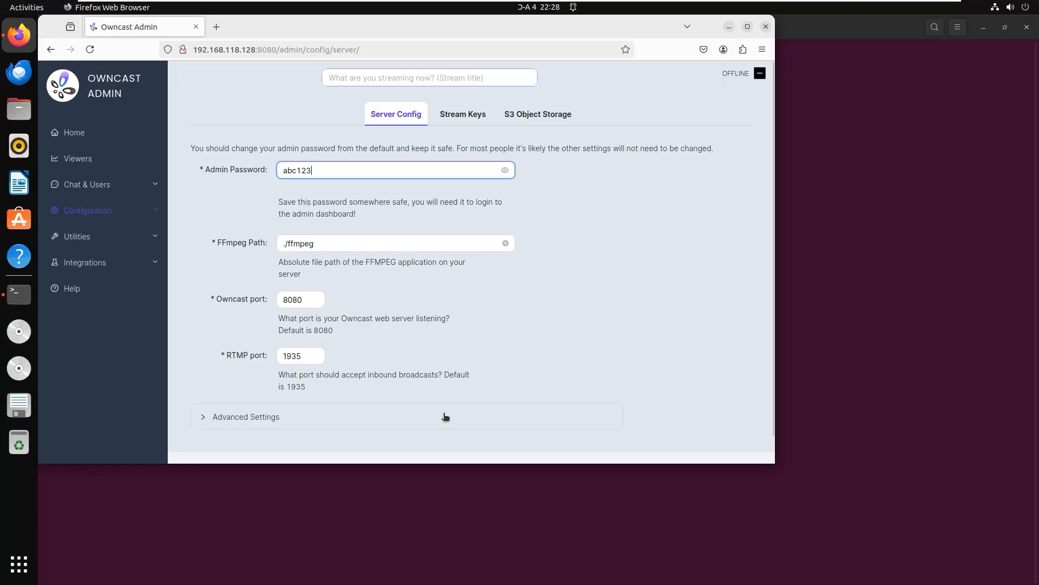
pyautogui.click(70, 137)
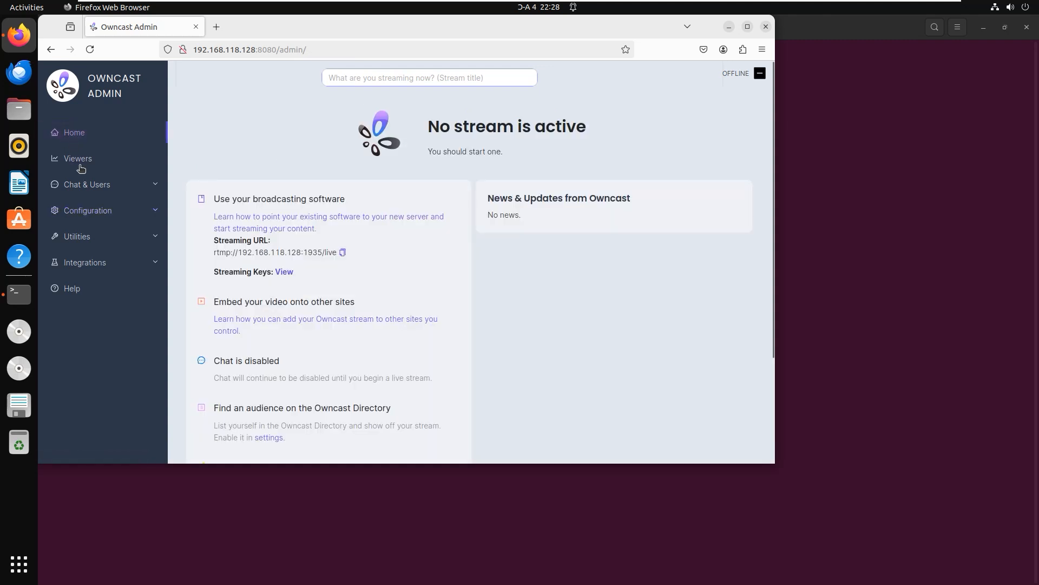
pyautogui.click(343, 253)
pyautogui.moveTo(874, 6)
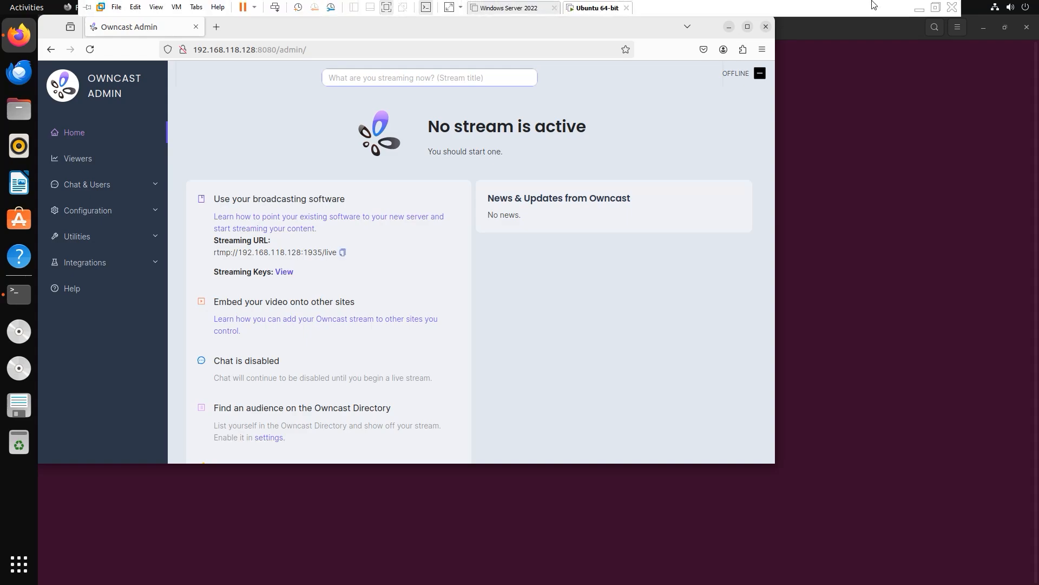
pyautogui.click(920, 8)
# Set the stream server to rtmp://192.168.118.128:1935/live, consulting the streaming URL on the Owncast admin page in the virtual machine
pyautogui.click(492, 130)
pyautogui.write('rtmp://19')
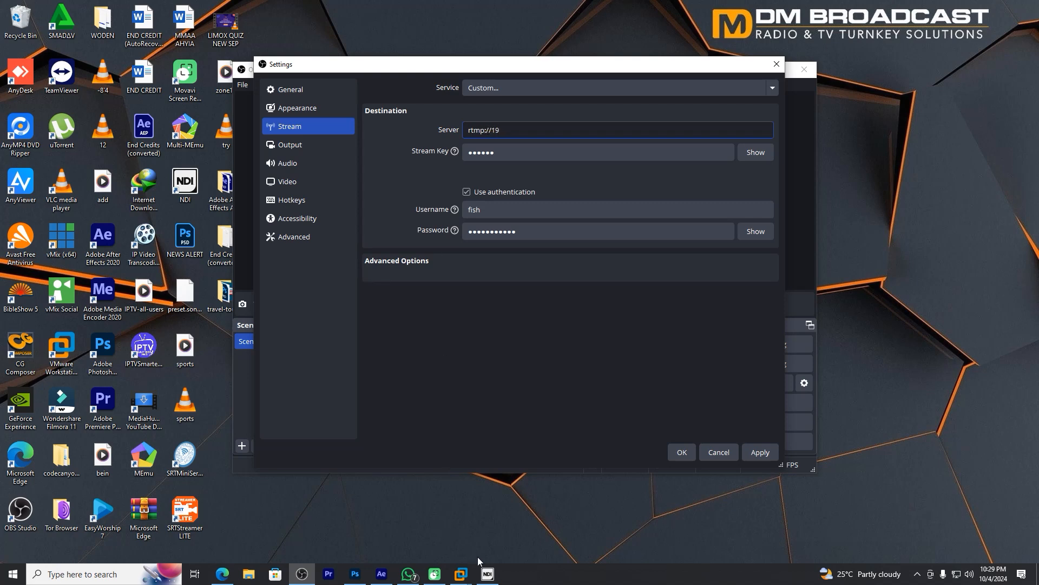
pyautogui.click(460, 574)
pyautogui.click(492, 514)
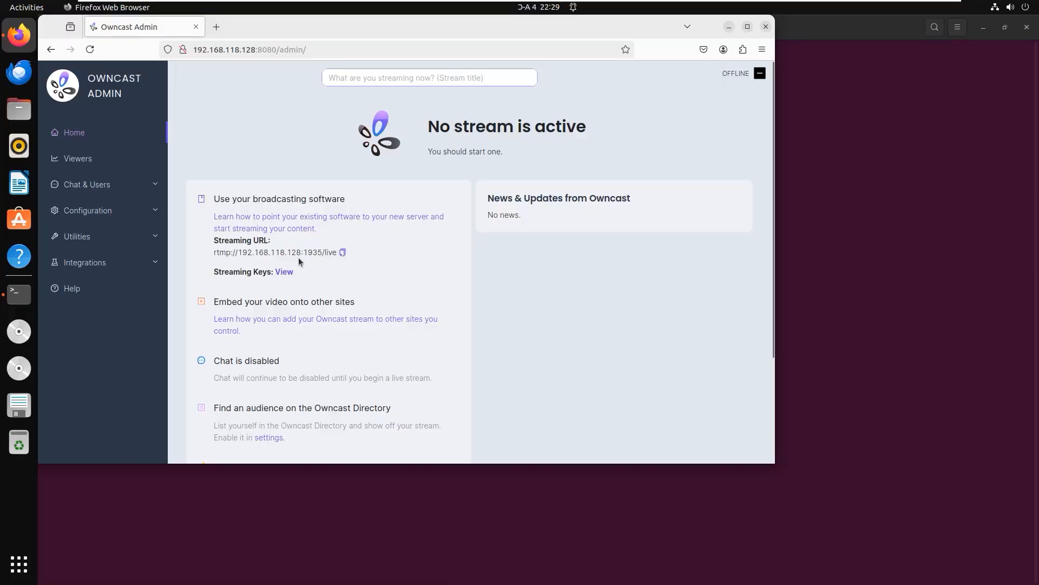
pyautogui.moveTo(241, 253); pyautogui.dragTo(318, 253)
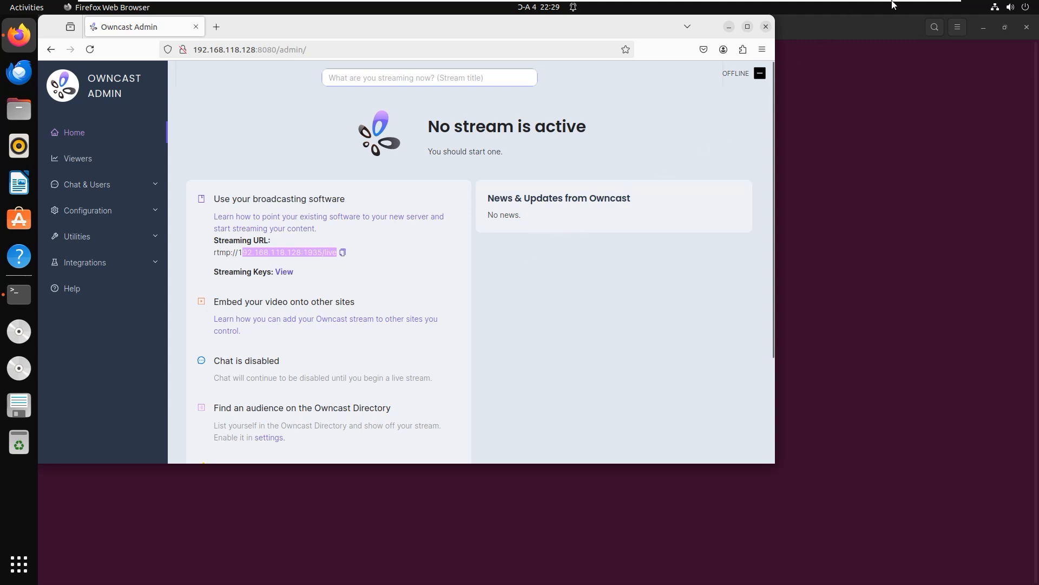
pyautogui.moveTo(895, 3)
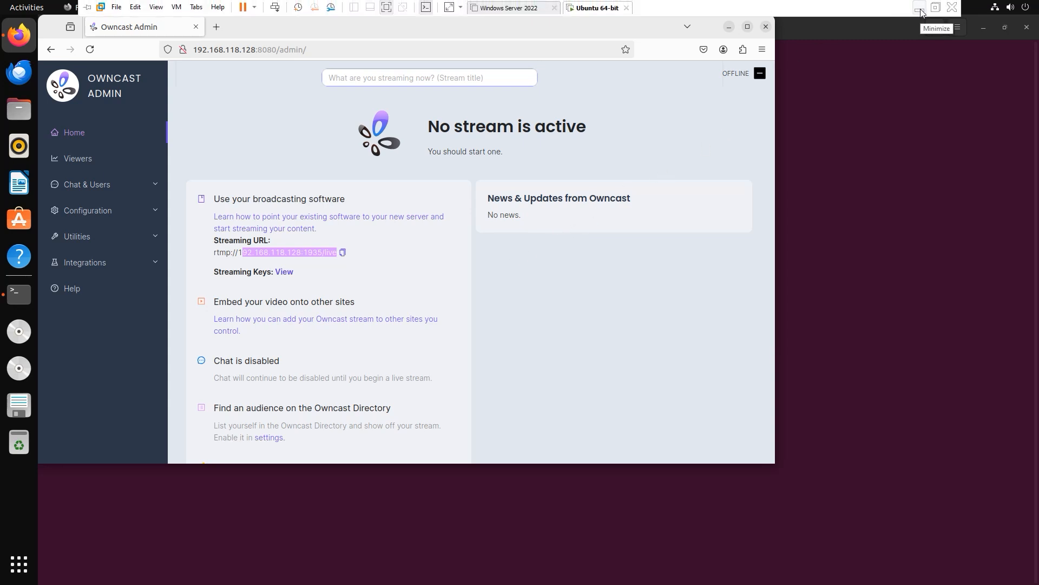
pyautogui.click(921, 9)
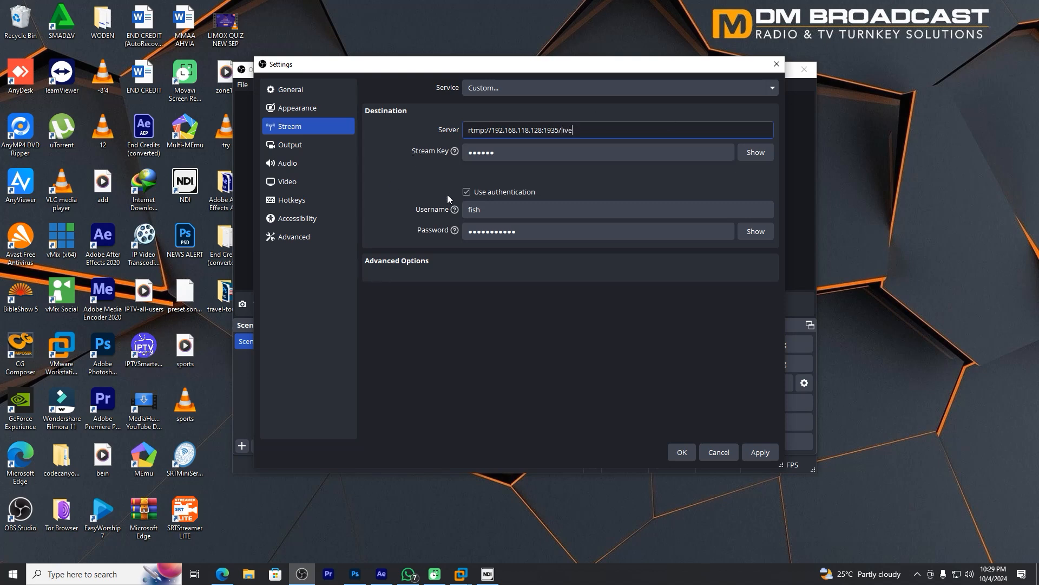
# Turn off authentication for the stream, replace the stream key with the Owncast stream key, and save the settings
pyautogui.click(466, 192)
pyautogui.click(763, 152)
pyautogui.moveTo(552, 155); pyautogui.dragTo(380, 158)
pyautogui.write('abc123')
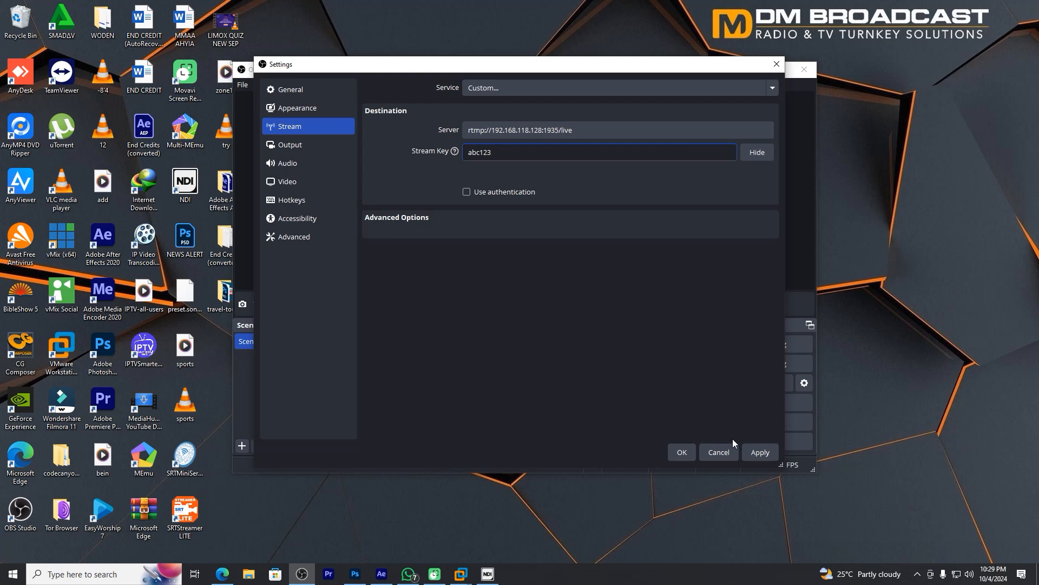
pyautogui.click(683, 451)
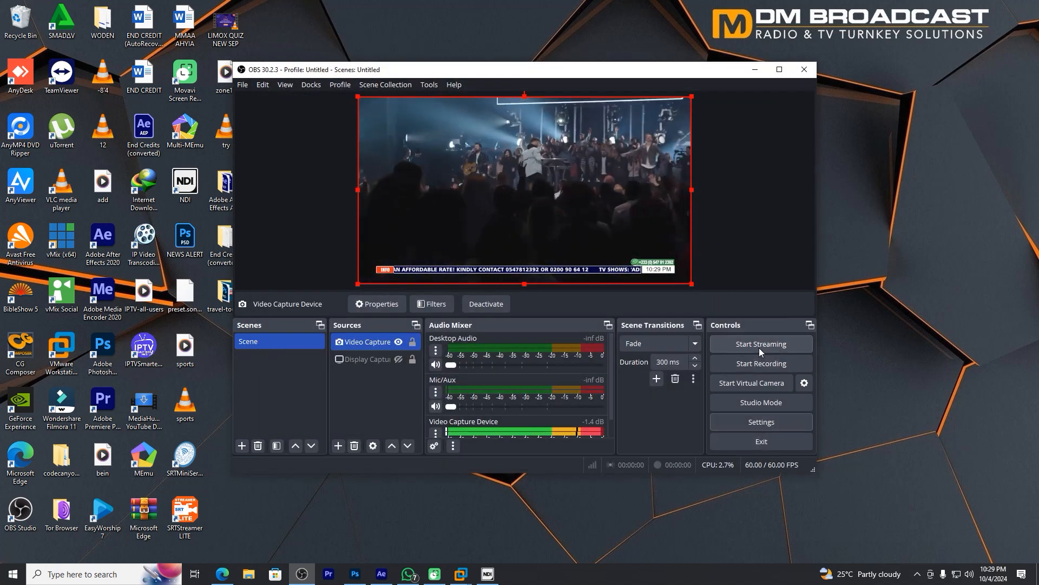
# Start streaming from OBS Studio, and reload the Owncast admin page in the virtual machine to check the stream status
pyautogui.click(759, 347)
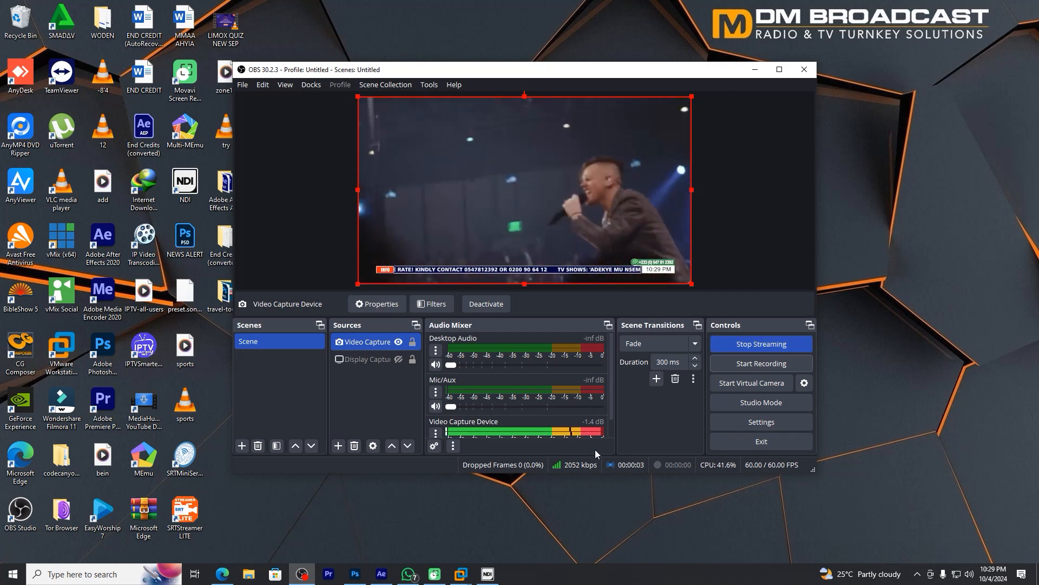
pyautogui.moveTo(460, 574)
pyautogui.click(520, 515)
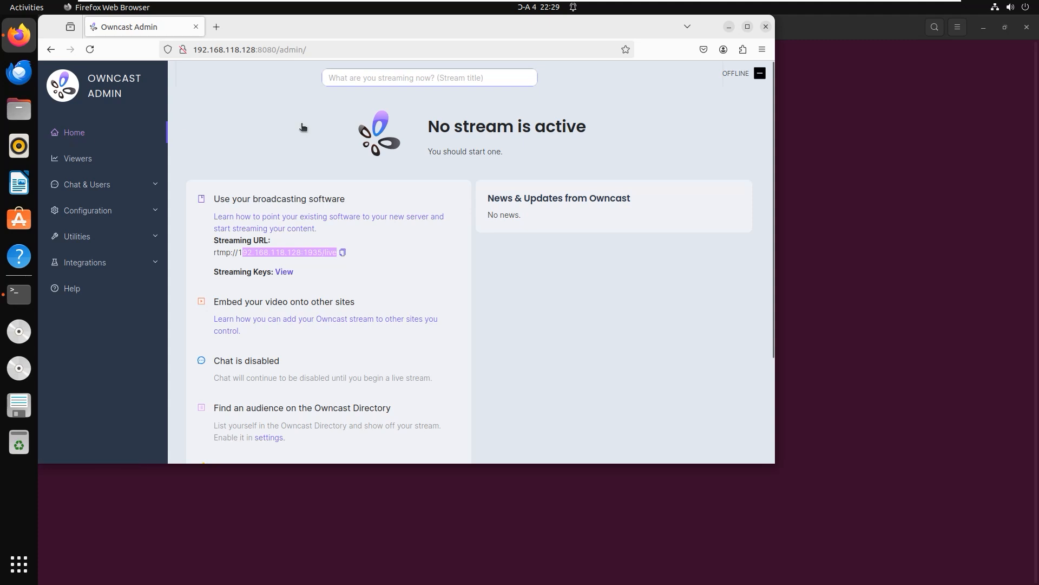
pyautogui.click(89, 50)
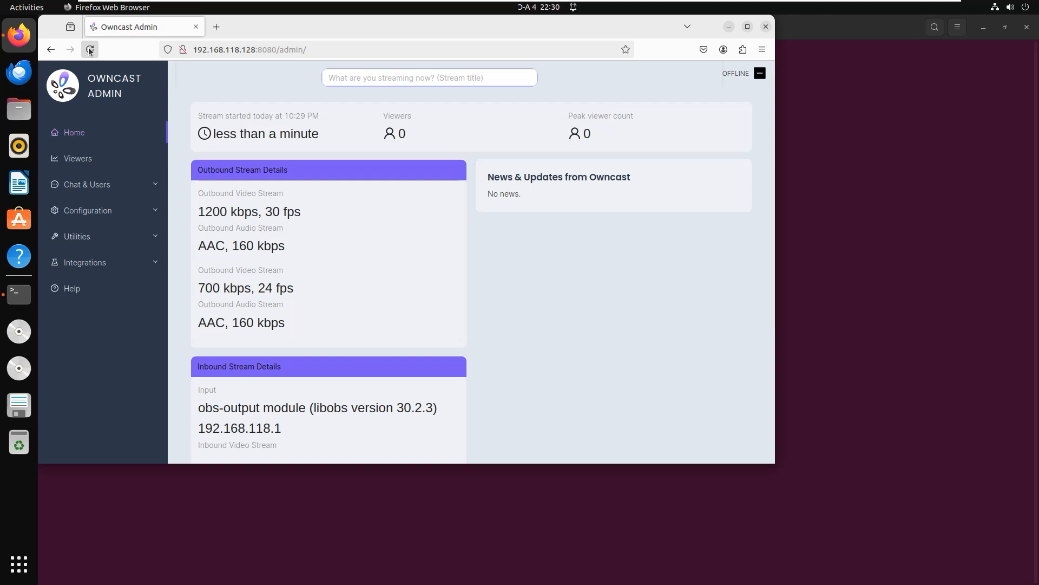
pyautogui.click(90, 53)
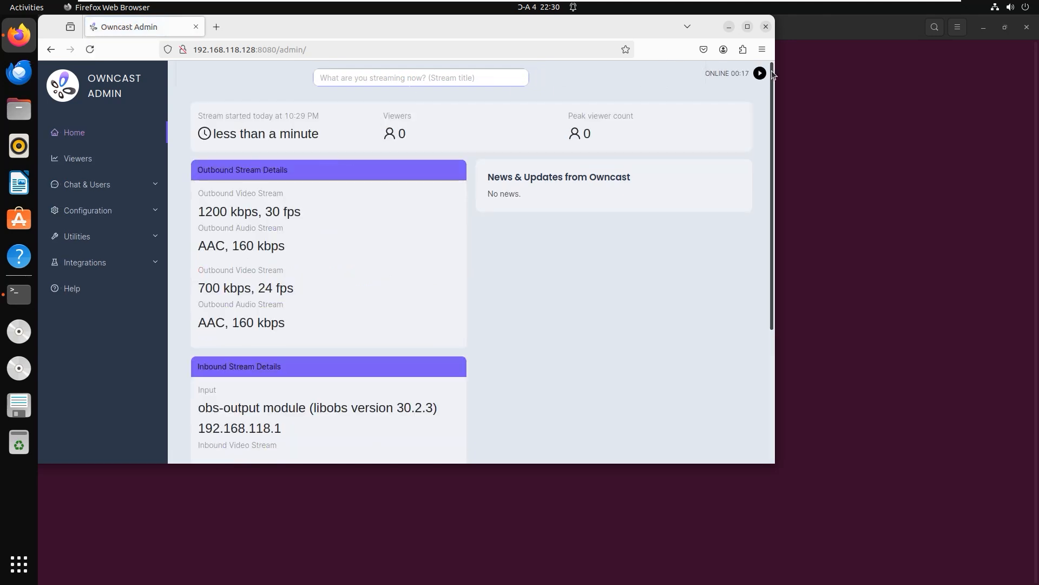
# Open the public Owncast page at 192.168.118.128:8080 in a new browser tab
pyautogui.click(218, 29)
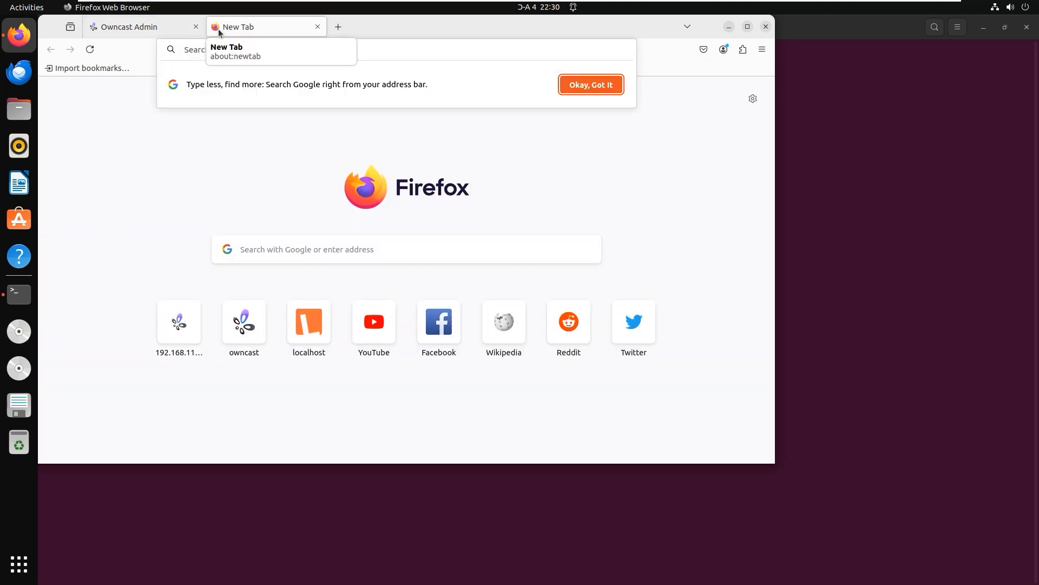
pyautogui.write('192.168.118.128:8080/')
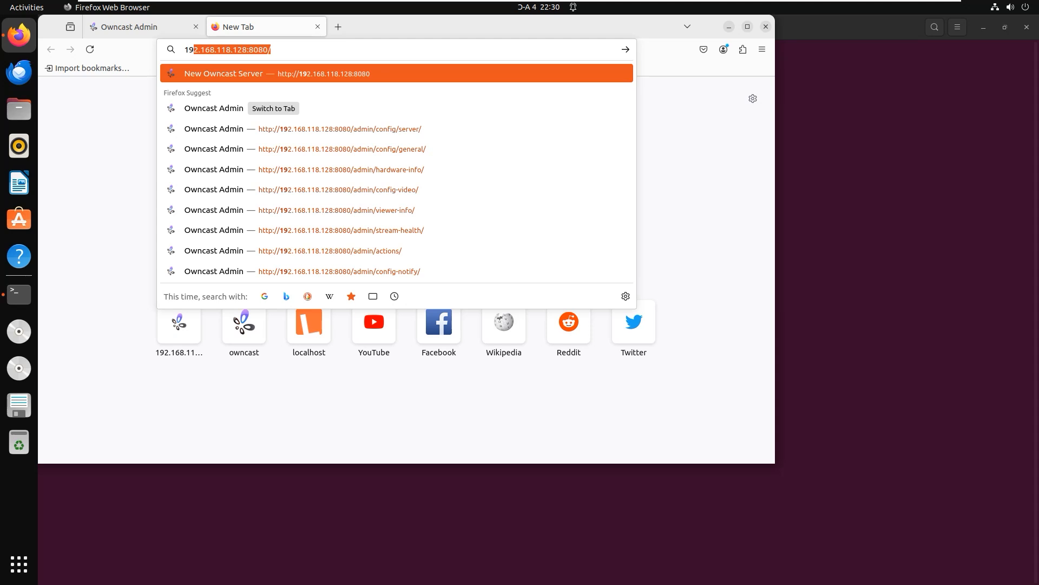
pyautogui.press('Return')
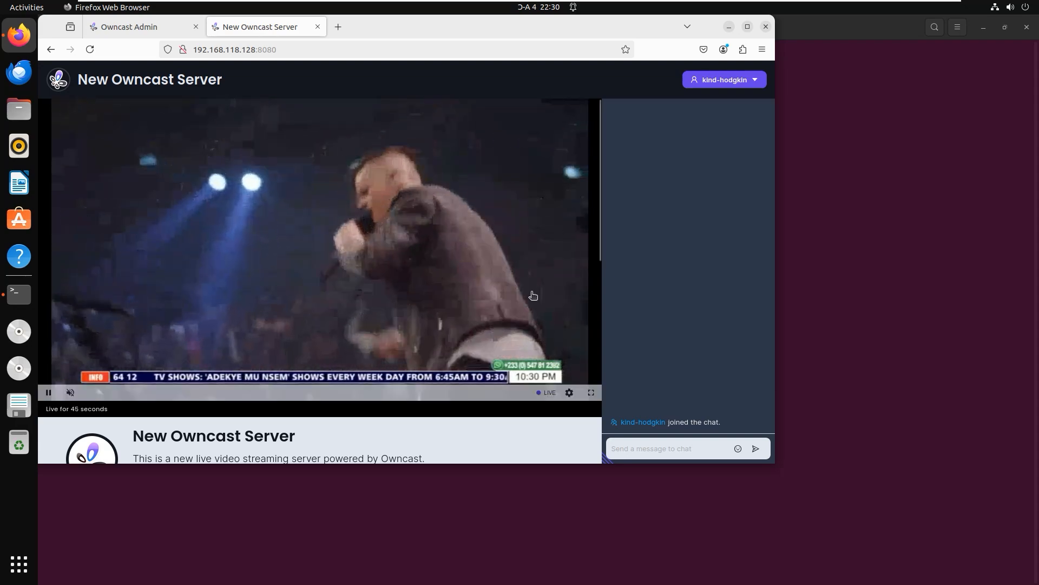
# Check the outgoing stream in OBS Studio on the host, return to the virtual machine, and pause the Owncast player
pyautogui.moveTo(861, 2)
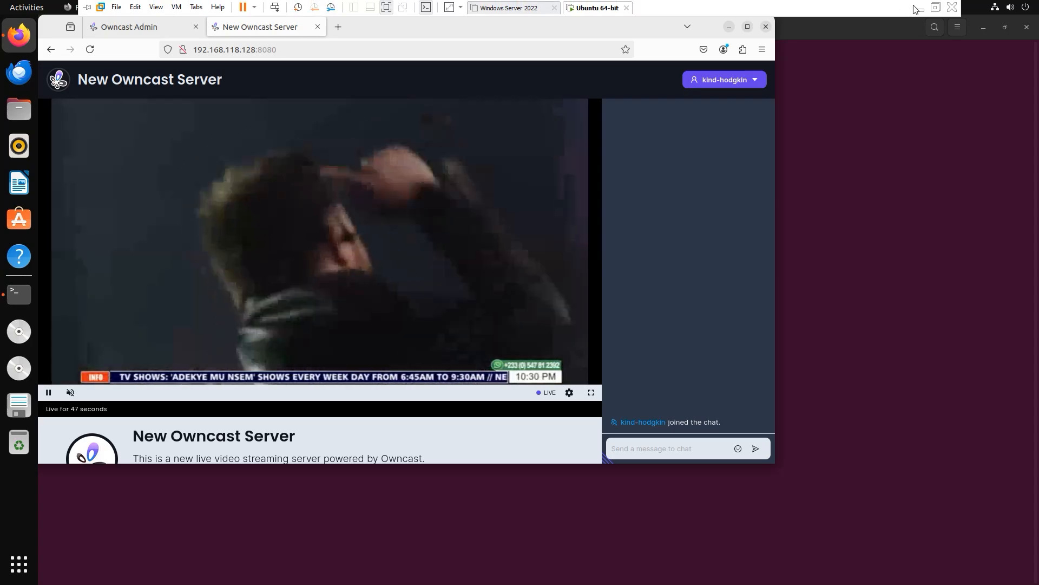
pyautogui.click(920, 7)
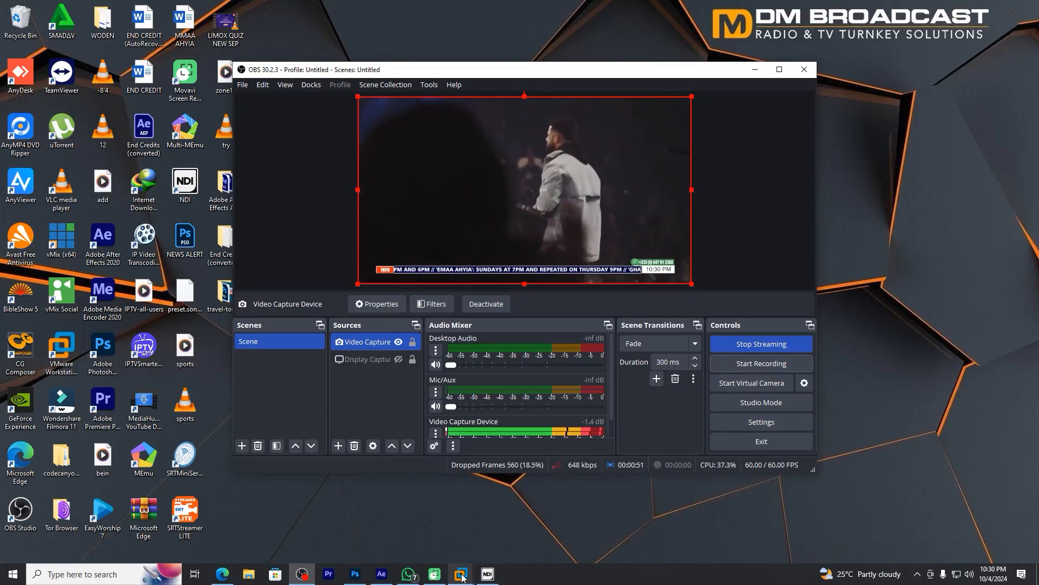
pyautogui.moveTo(461, 574)
pyautogui.click(491, 514)
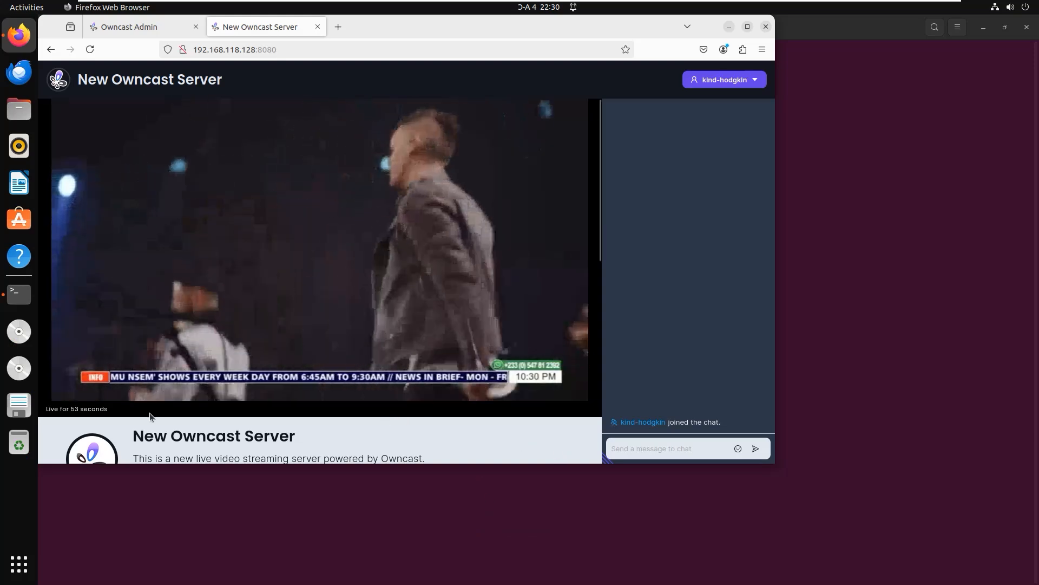
pyautogui.moveTo(111, 360)
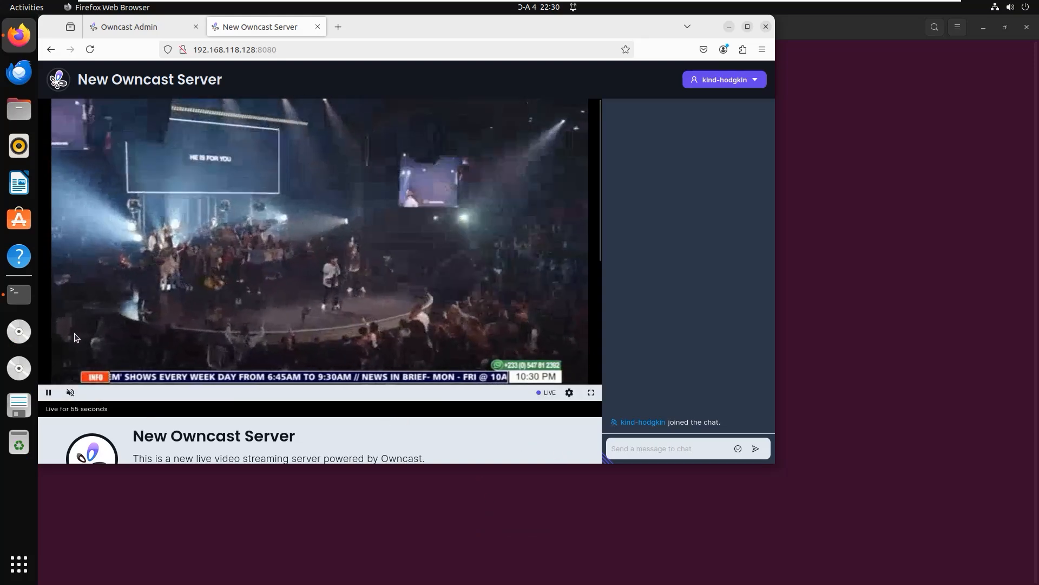
pyautogui.click(48, 394)
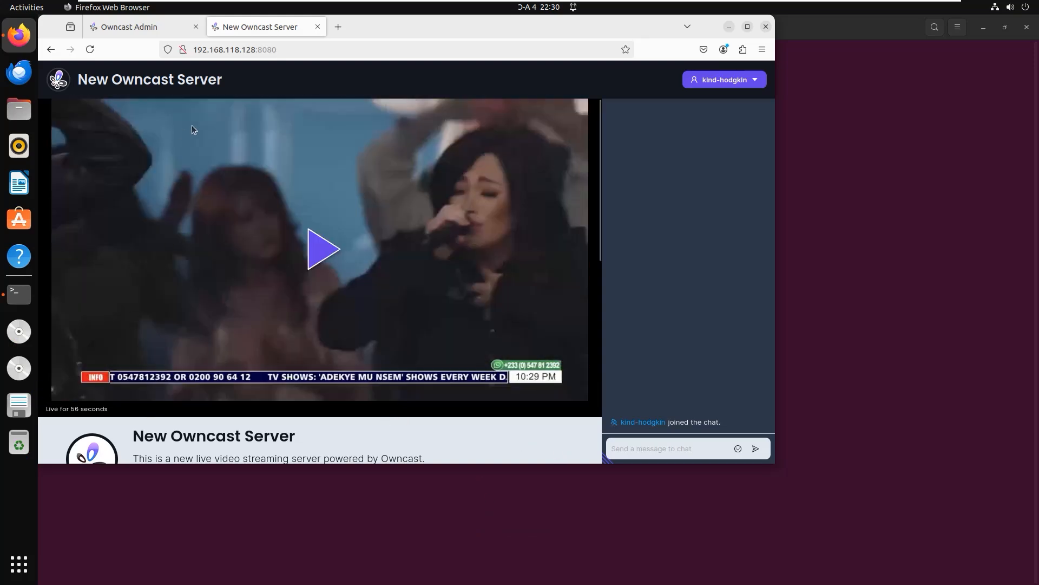
# Look through the General configuration page of the Owncast admin and expand the Utilities section
pyautogui.click(156, 32)
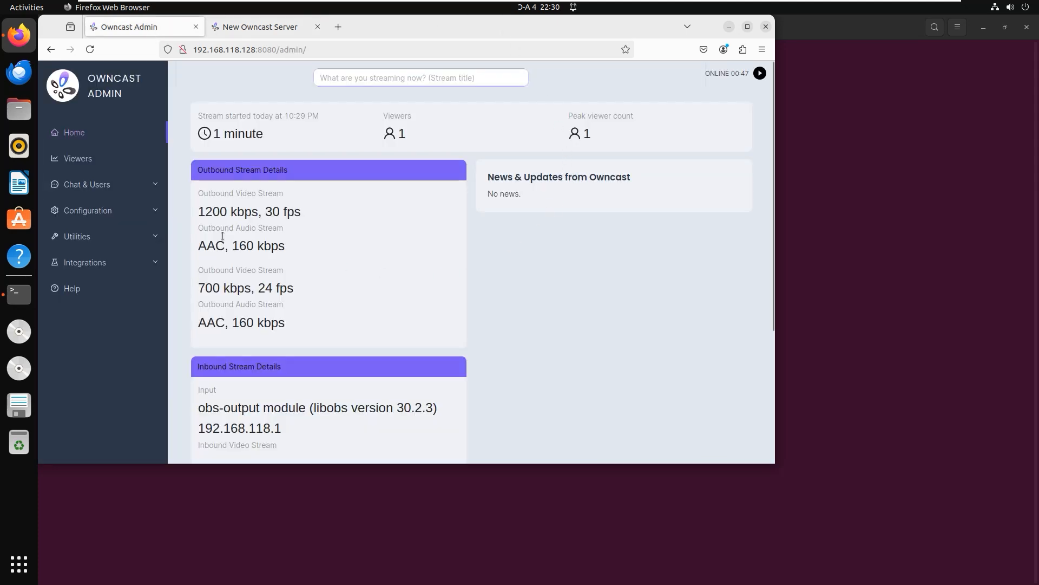
pyautogui.click(104, 210)
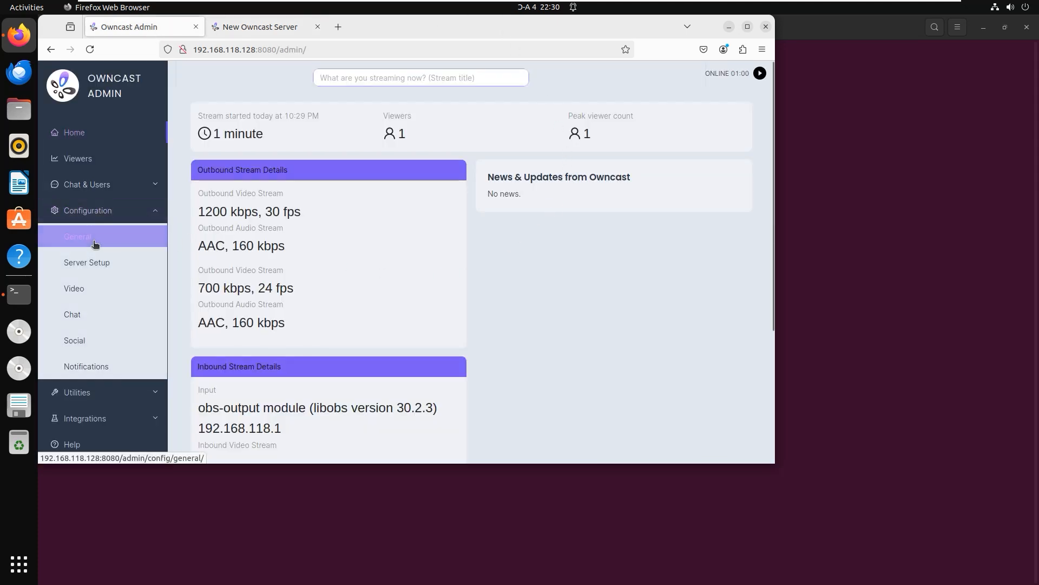
pyautogui.click(94, 242)
pyautogui.scroll(-4, 95, 334)
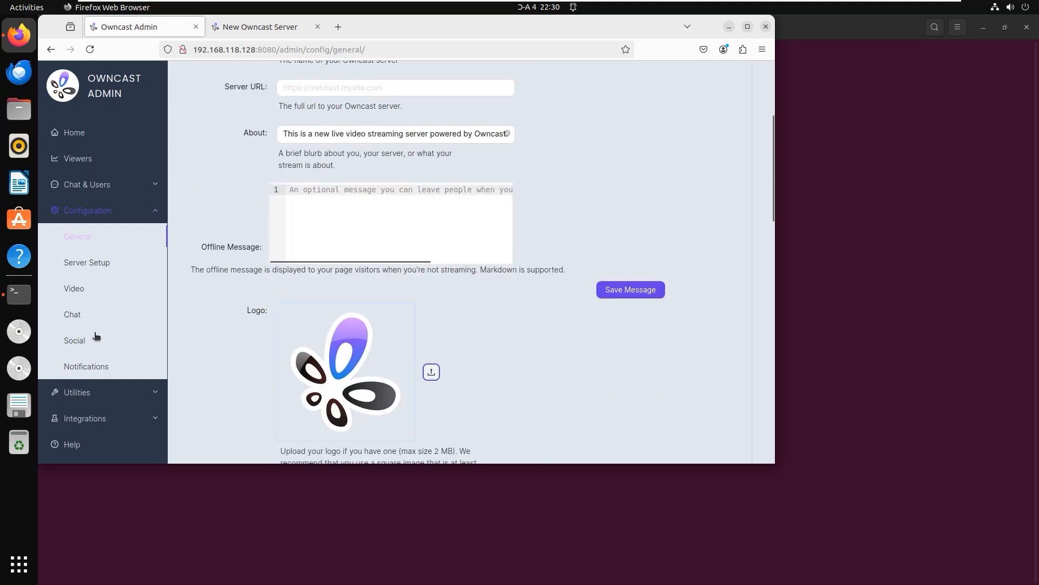
pyautogui.scroll(-3, 95, 336)
pyautogui.click(75, 392)
pyautogui.scroll(-2, 75, 393)
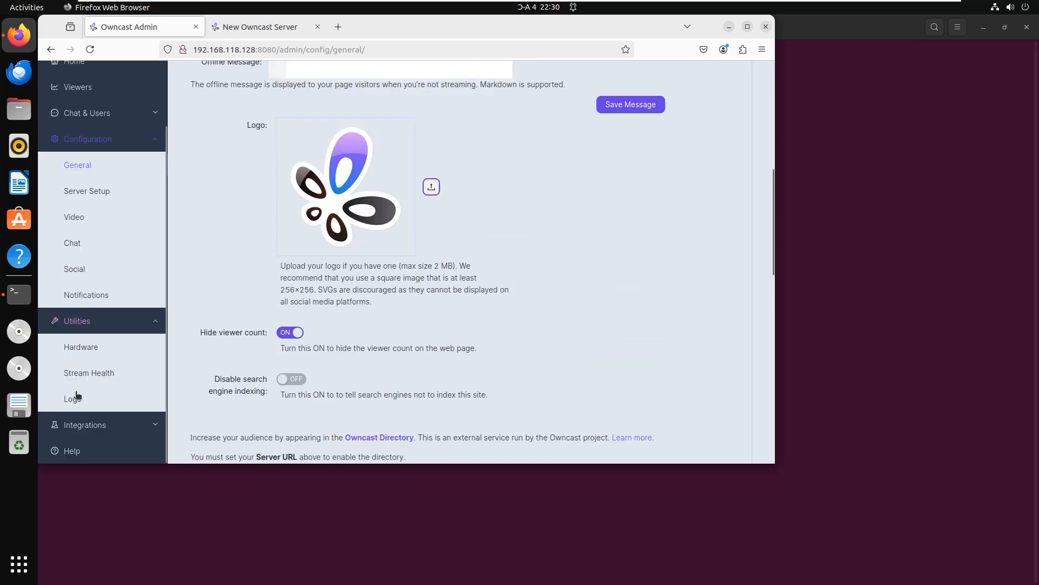